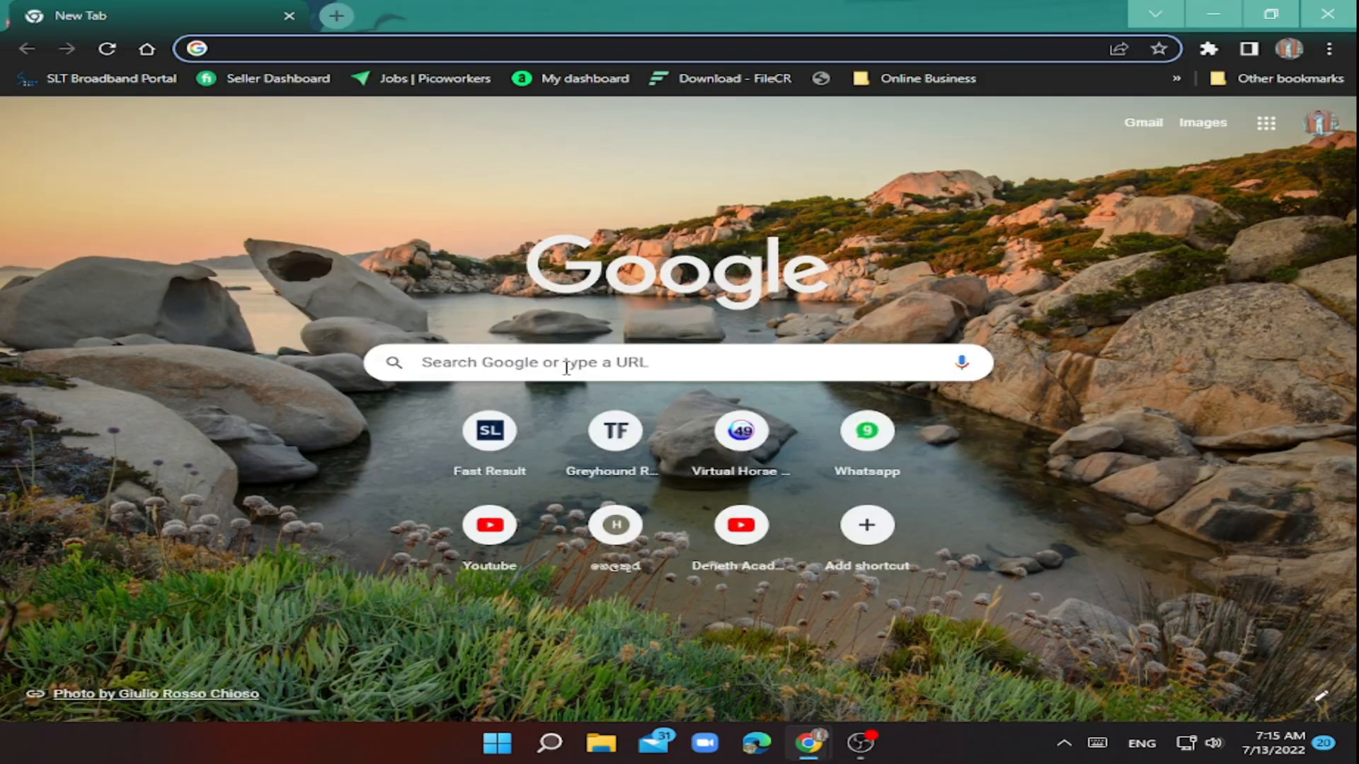
Step: Search Google for "canva" and open the official Canva website from the results
click(564, 367)
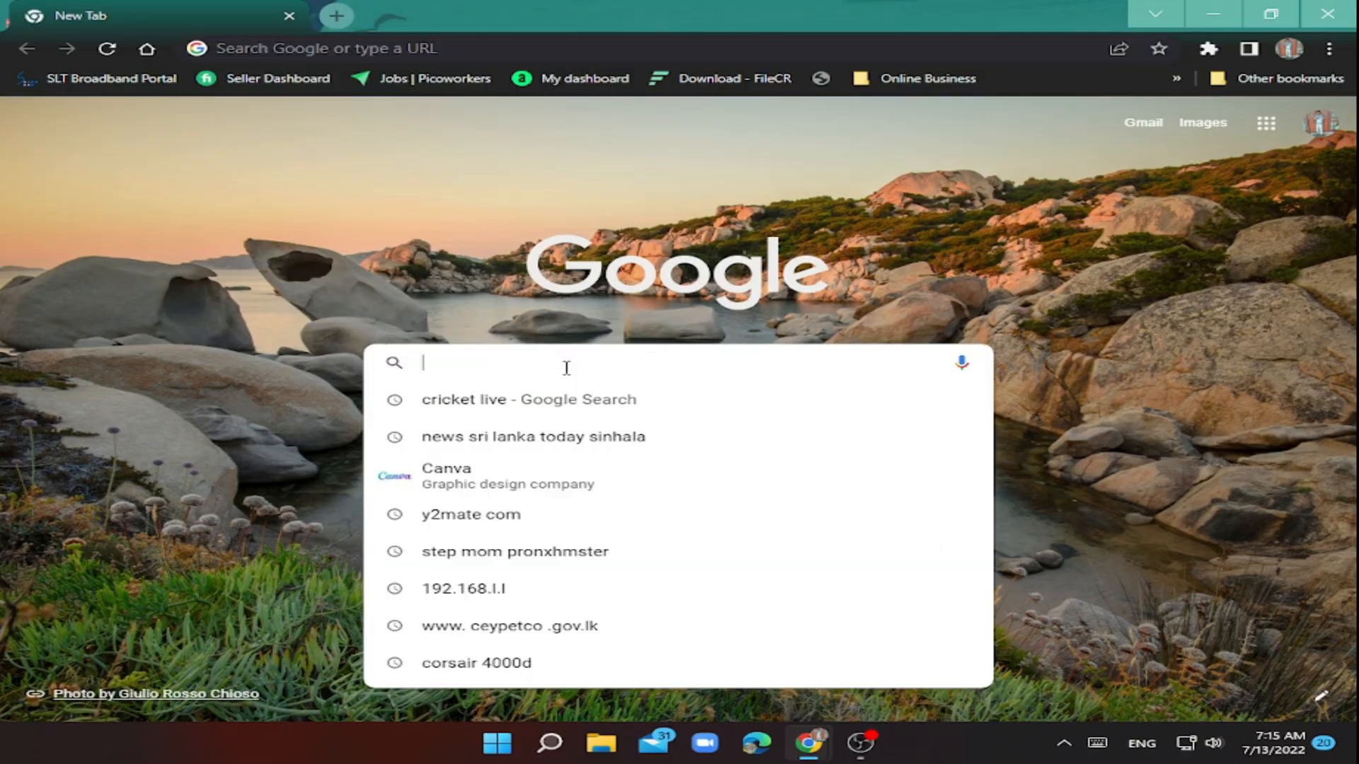
text(canva)
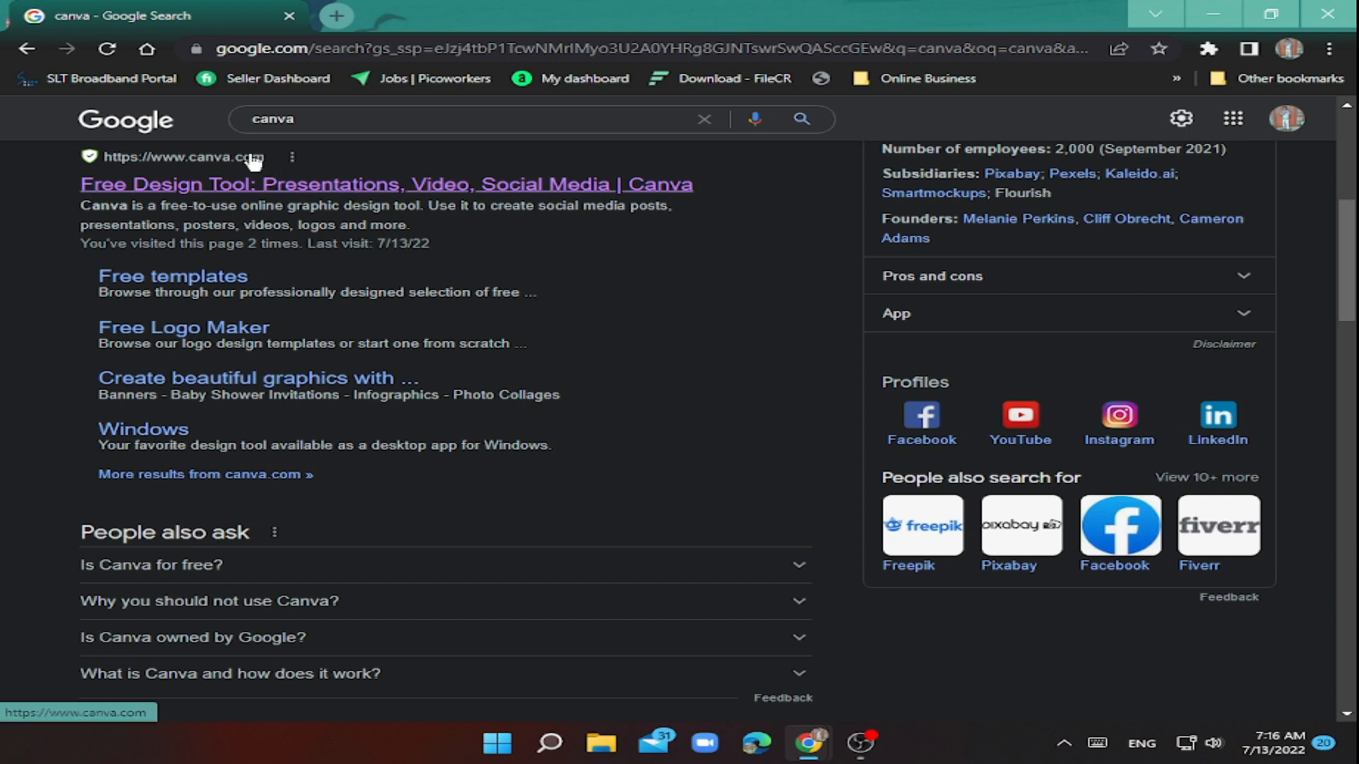
click(312, 192)
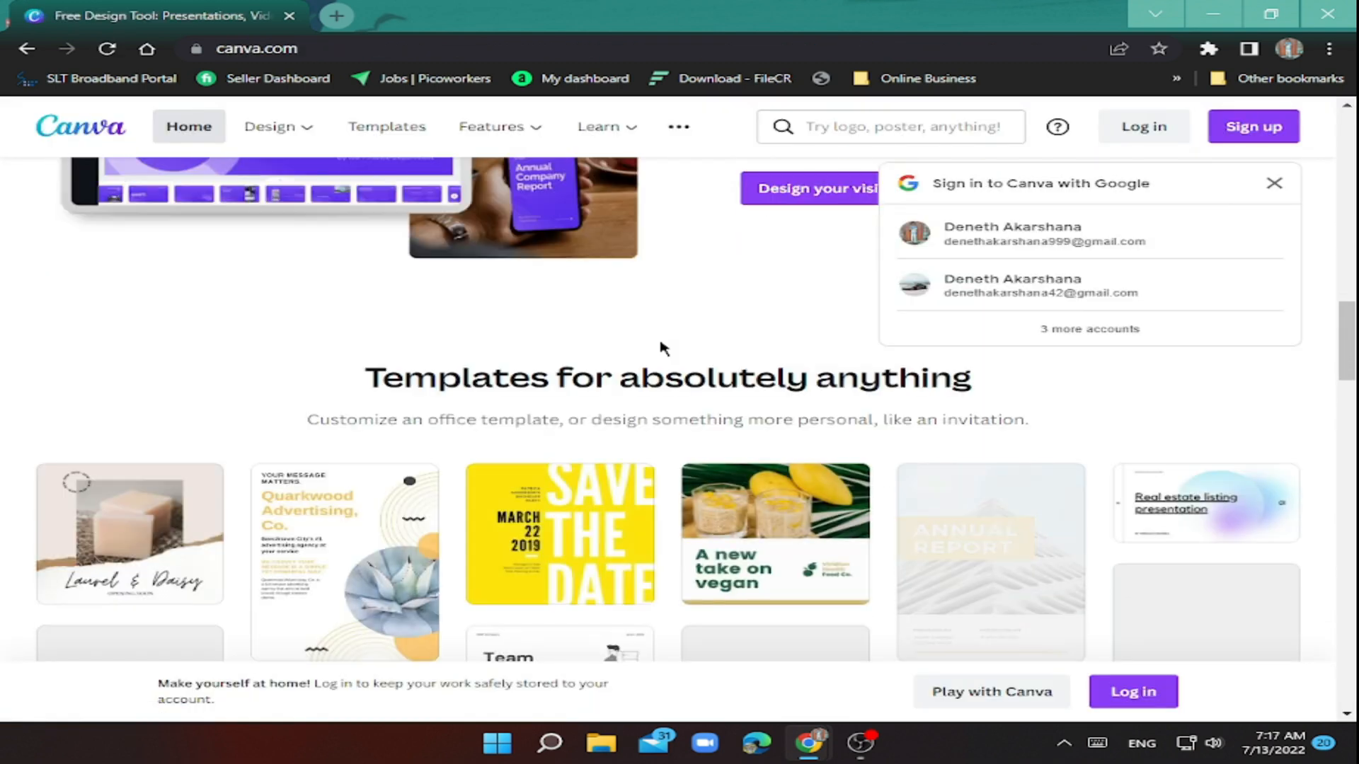
Step: Dismiss the Google account sign-in prompt and look over the Canva home page
scroll(665, 348, up, 9)
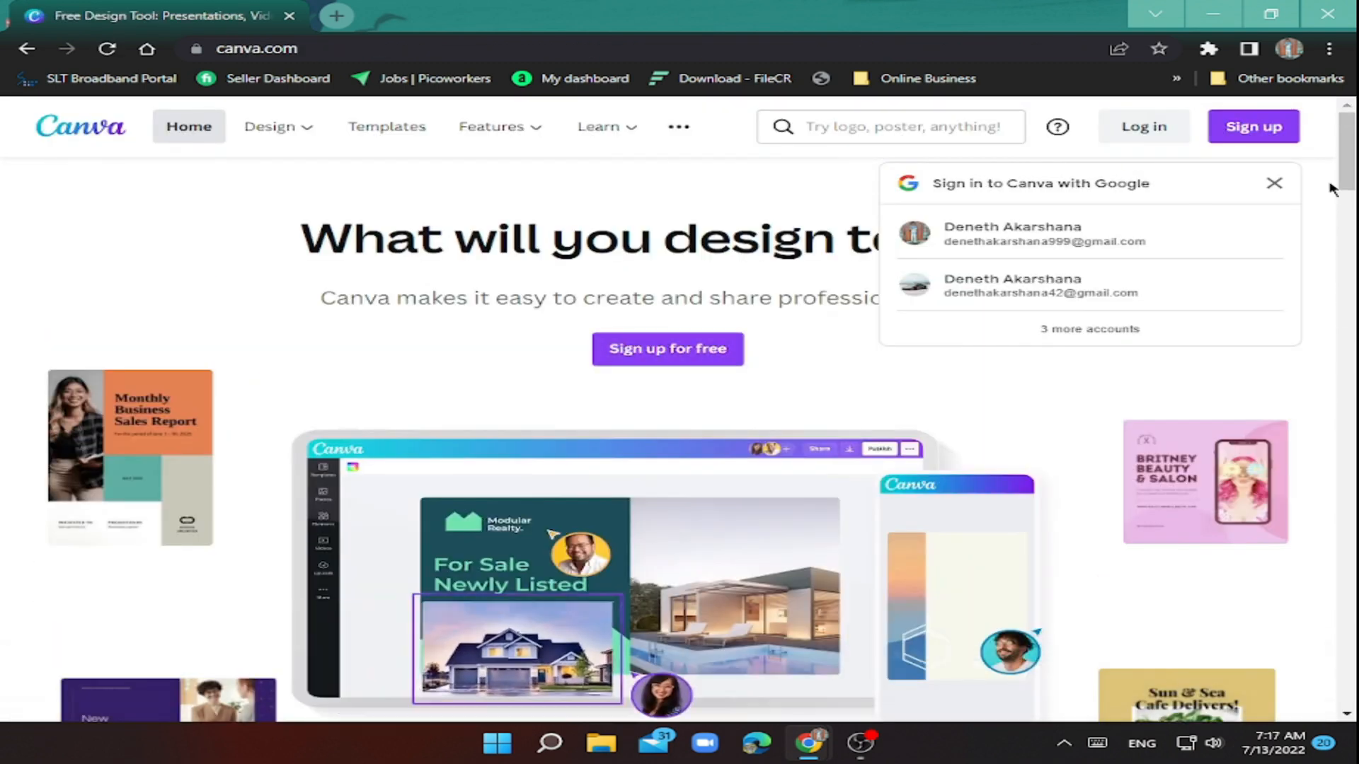
click(1274, 183)
scroll(819, 300, down, 5)
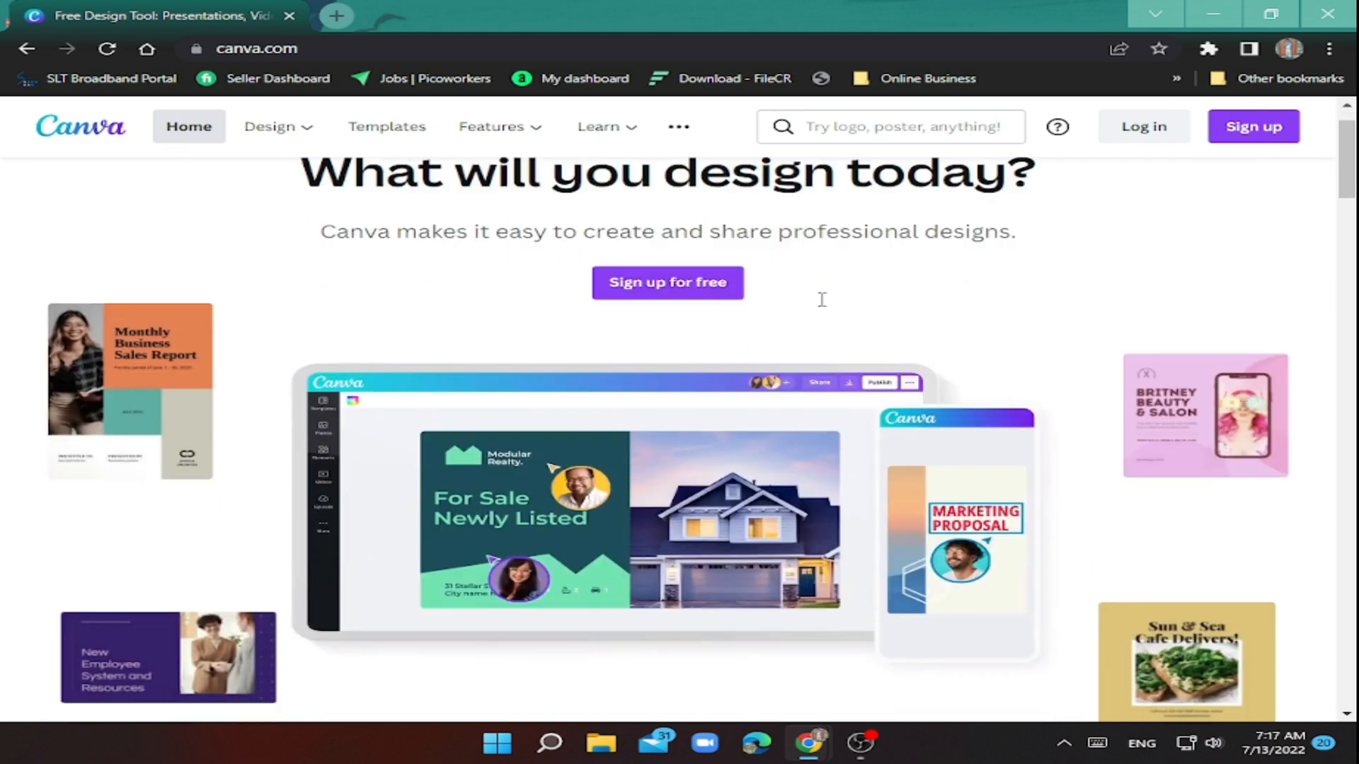
scroll(821, 300, up, 5)
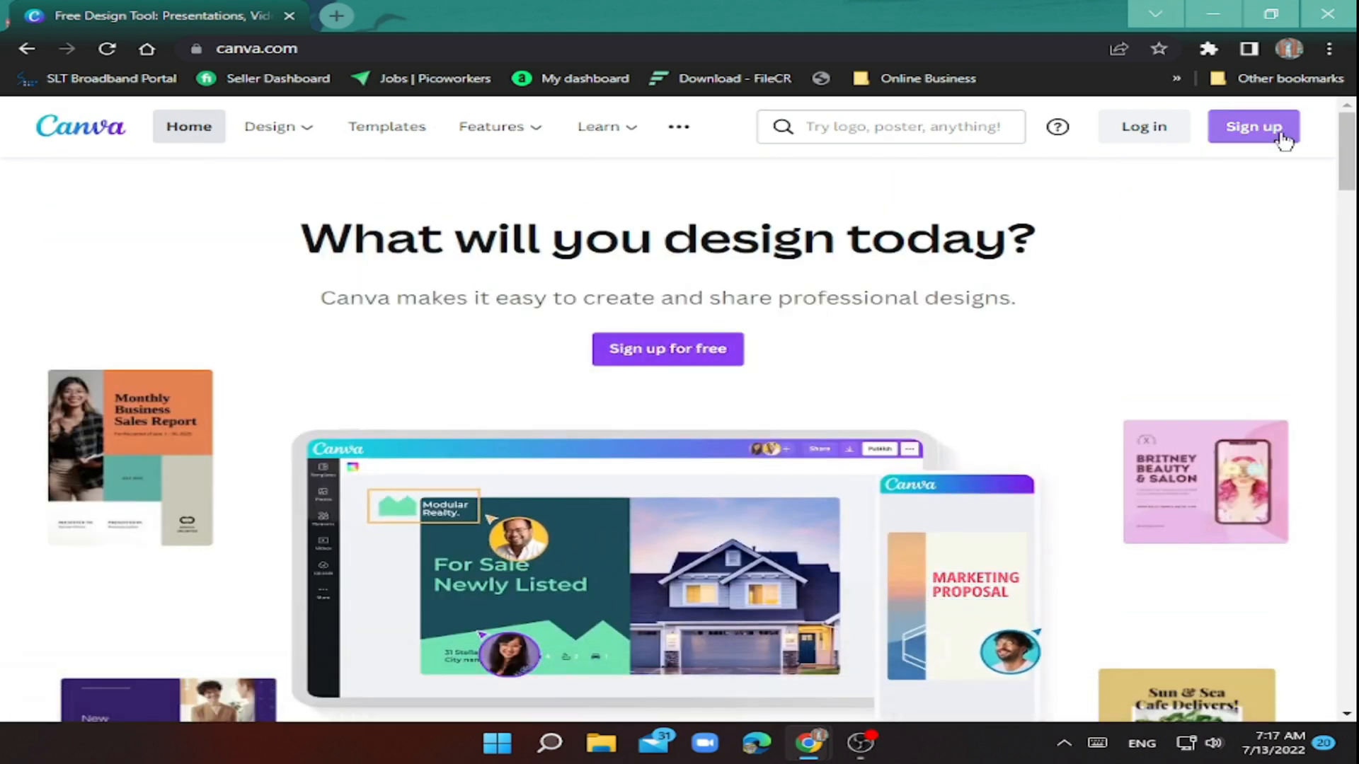
mouse_move(598, 125)
mouse_move(290, 143)
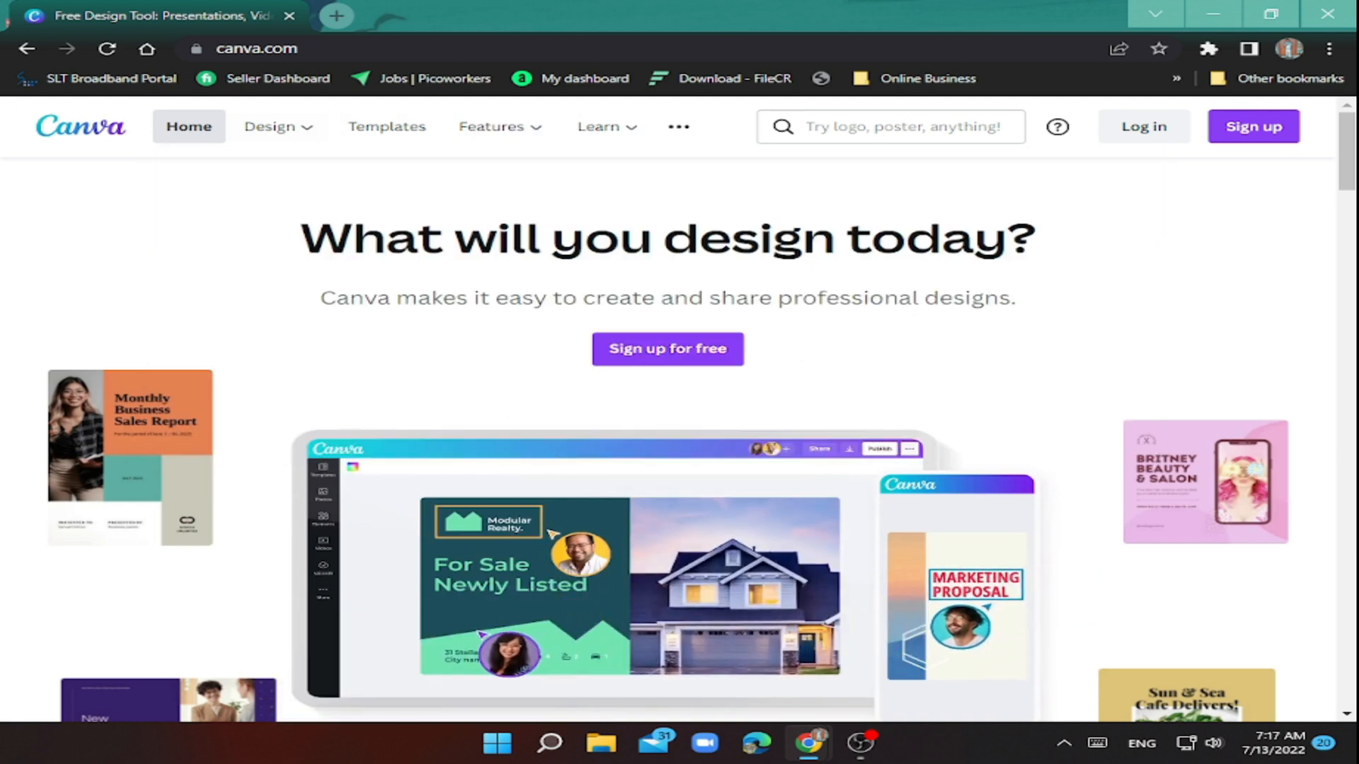
Step: Sign up for Canva through Google, using the first listed Google account
click(1289, 129)
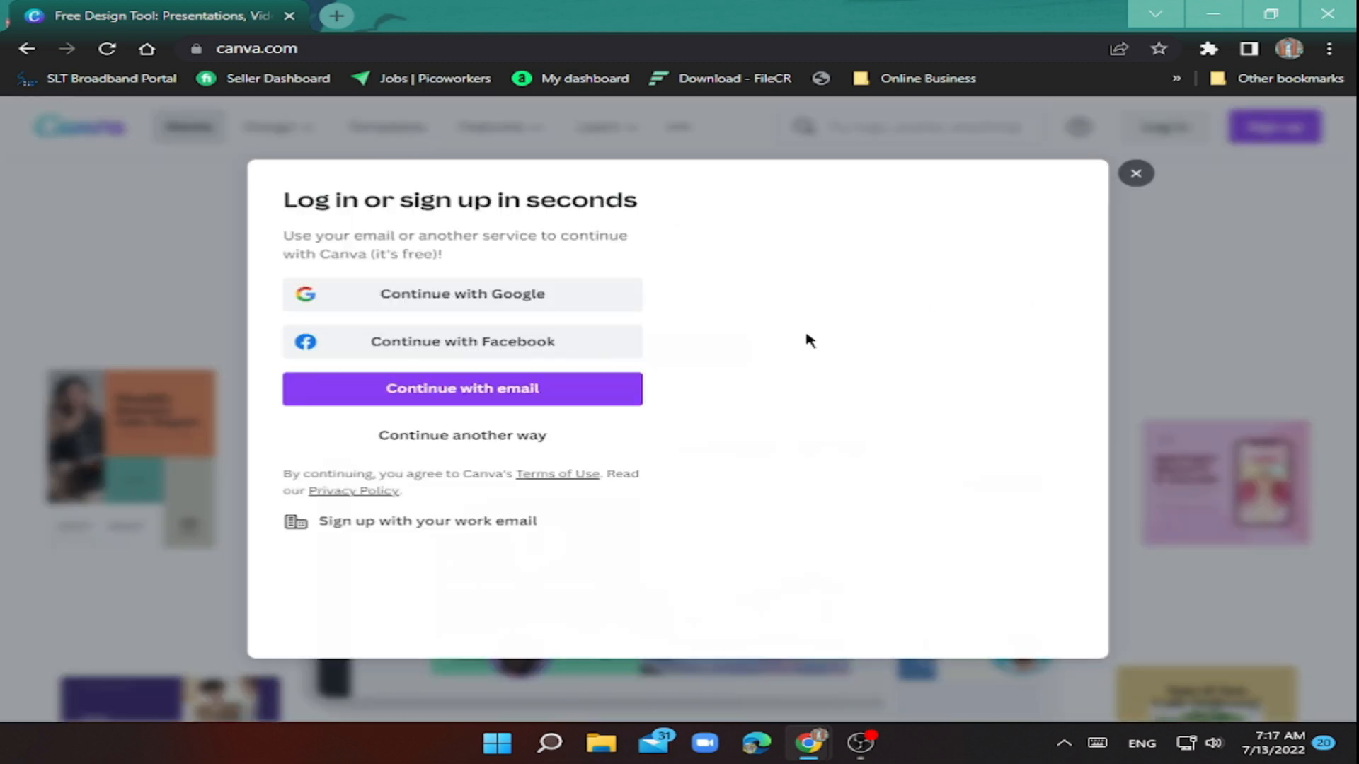
click(527, 300)
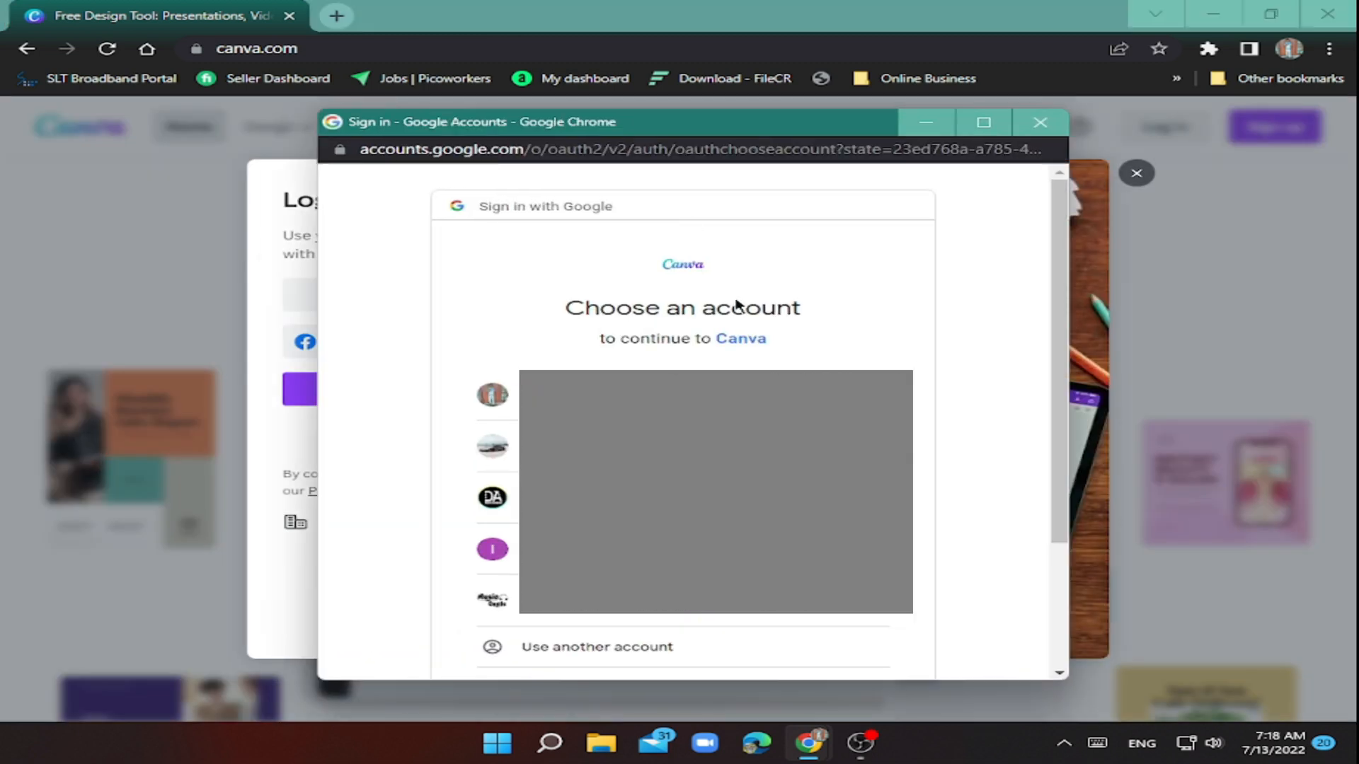
click(495, 395)
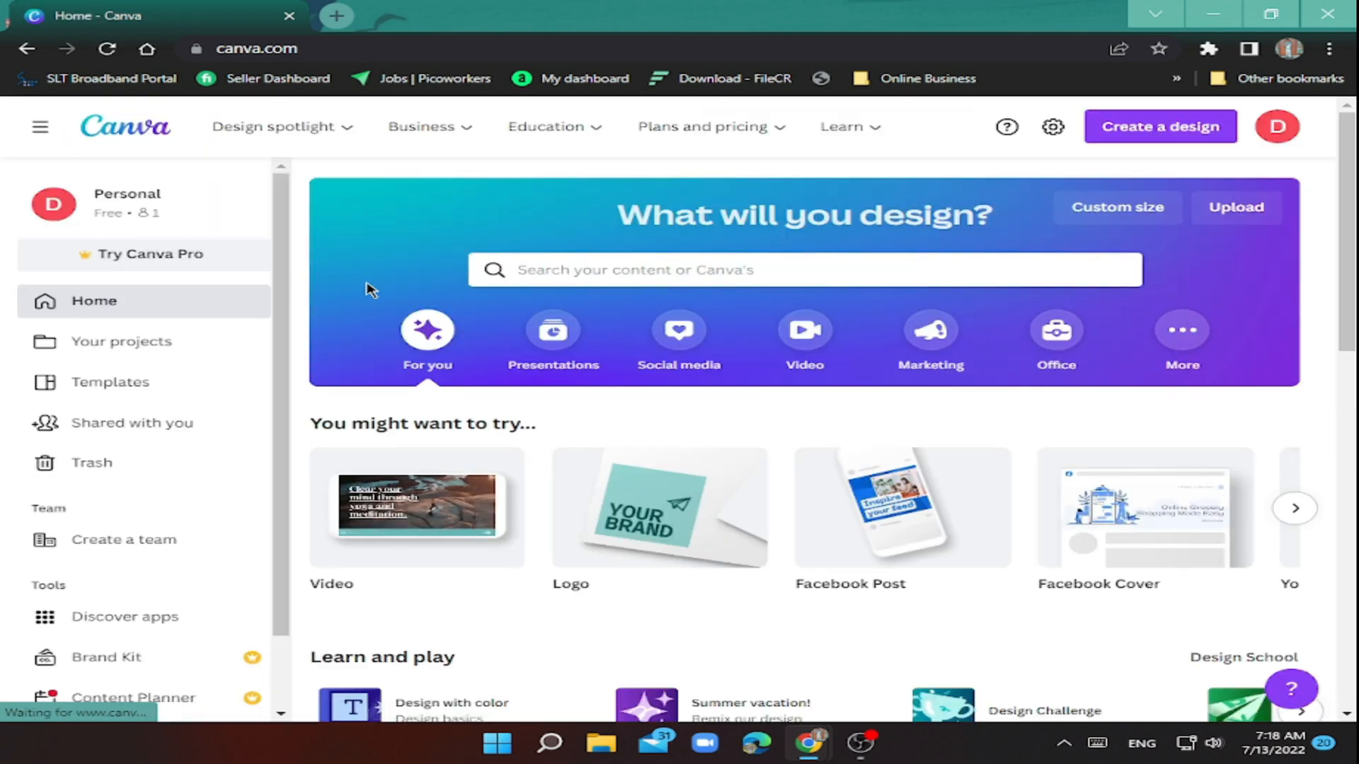
Step: Search the Canva templates for "Logo" and choose the "circle logo" suggestion
scroll(373, 288, down, 6)
scroll(252, 307, down, 1)
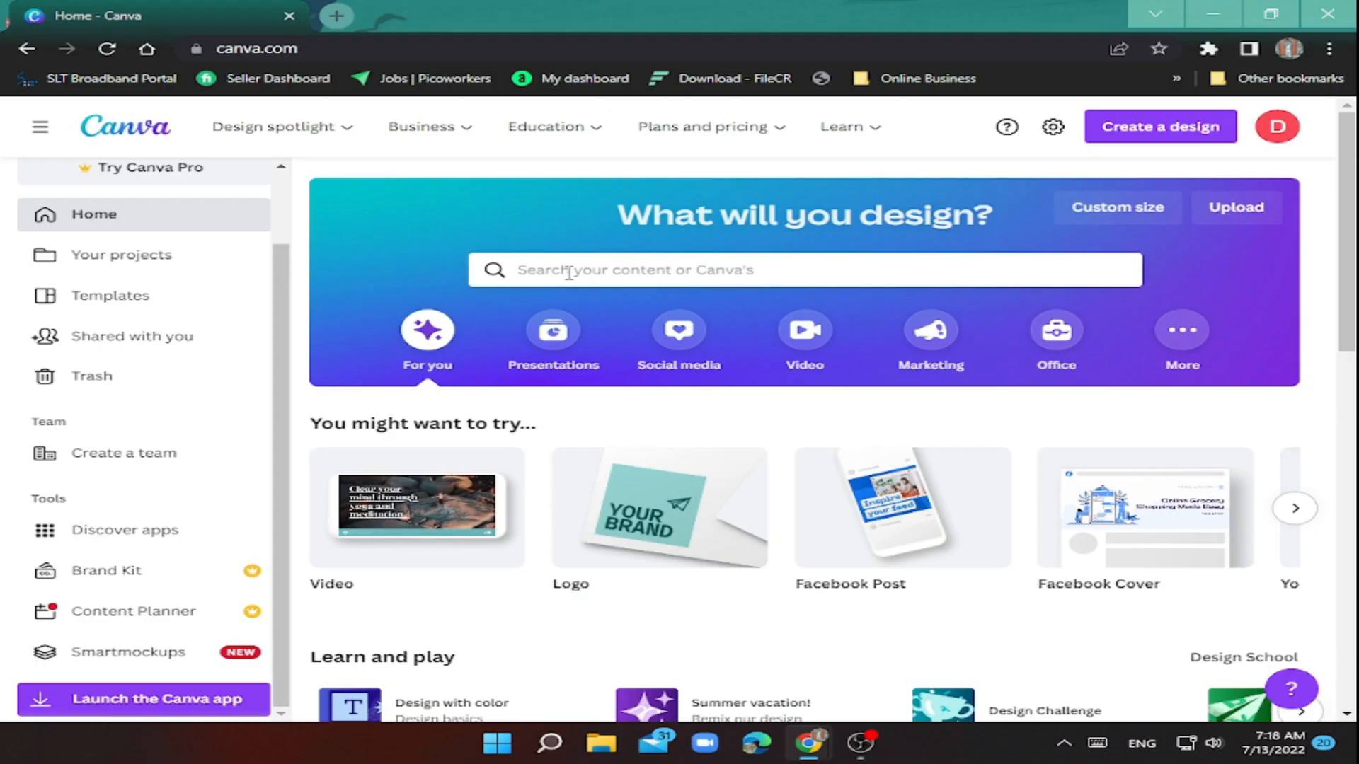
click(569, 273)
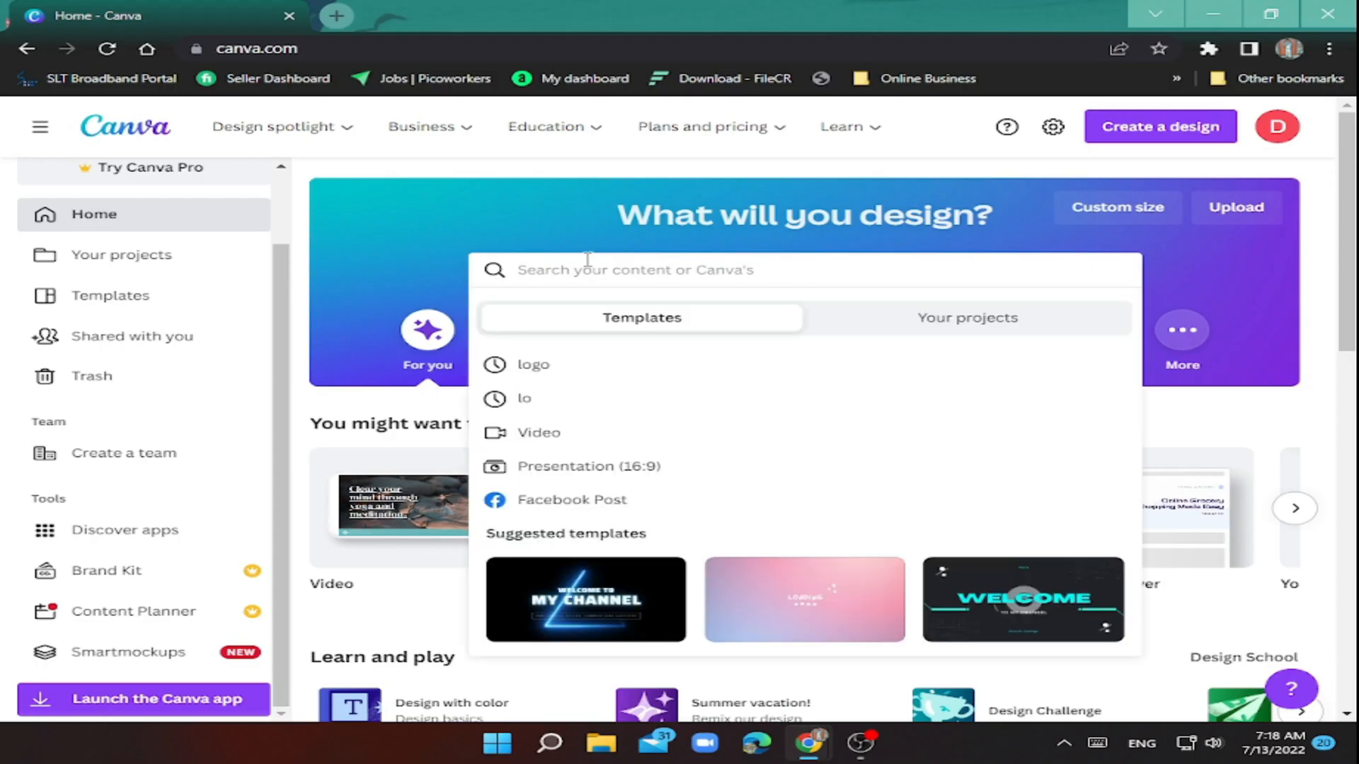
text(Lo)
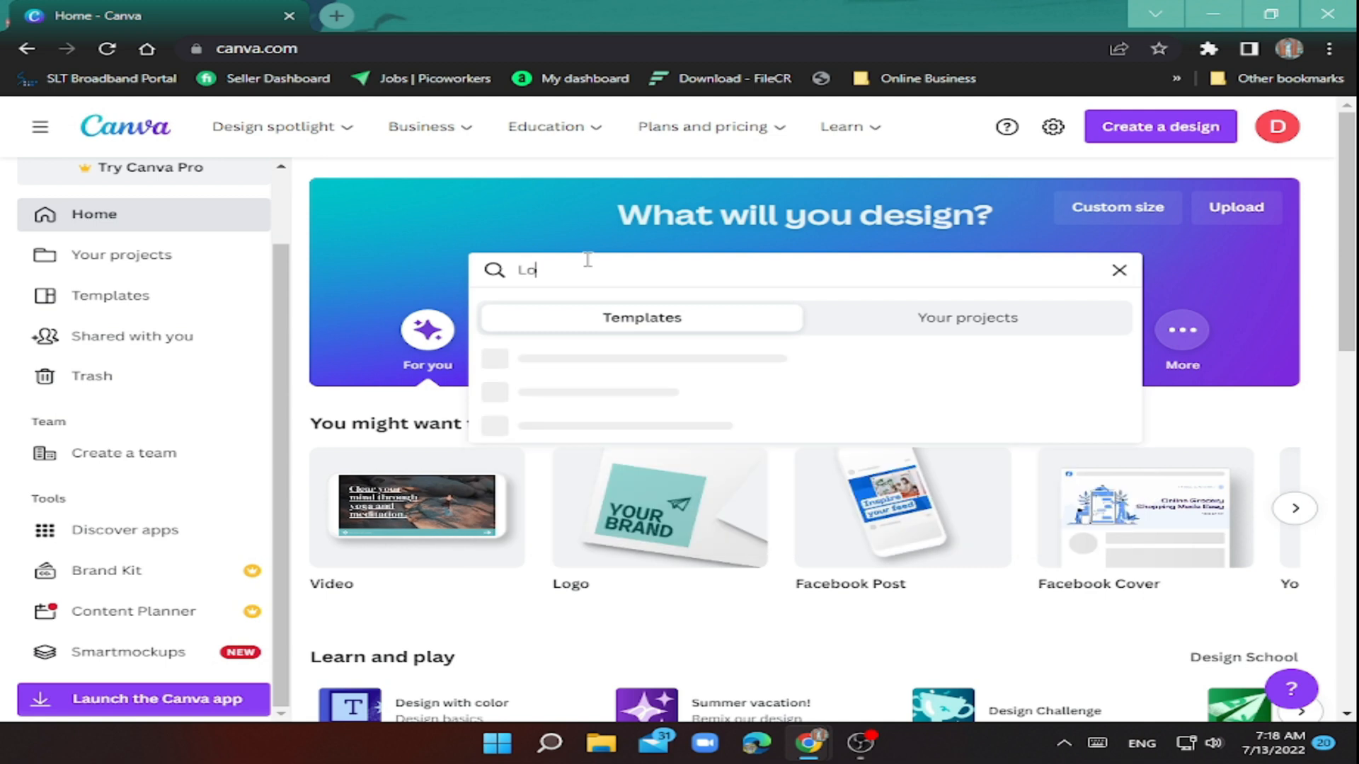
text(go)
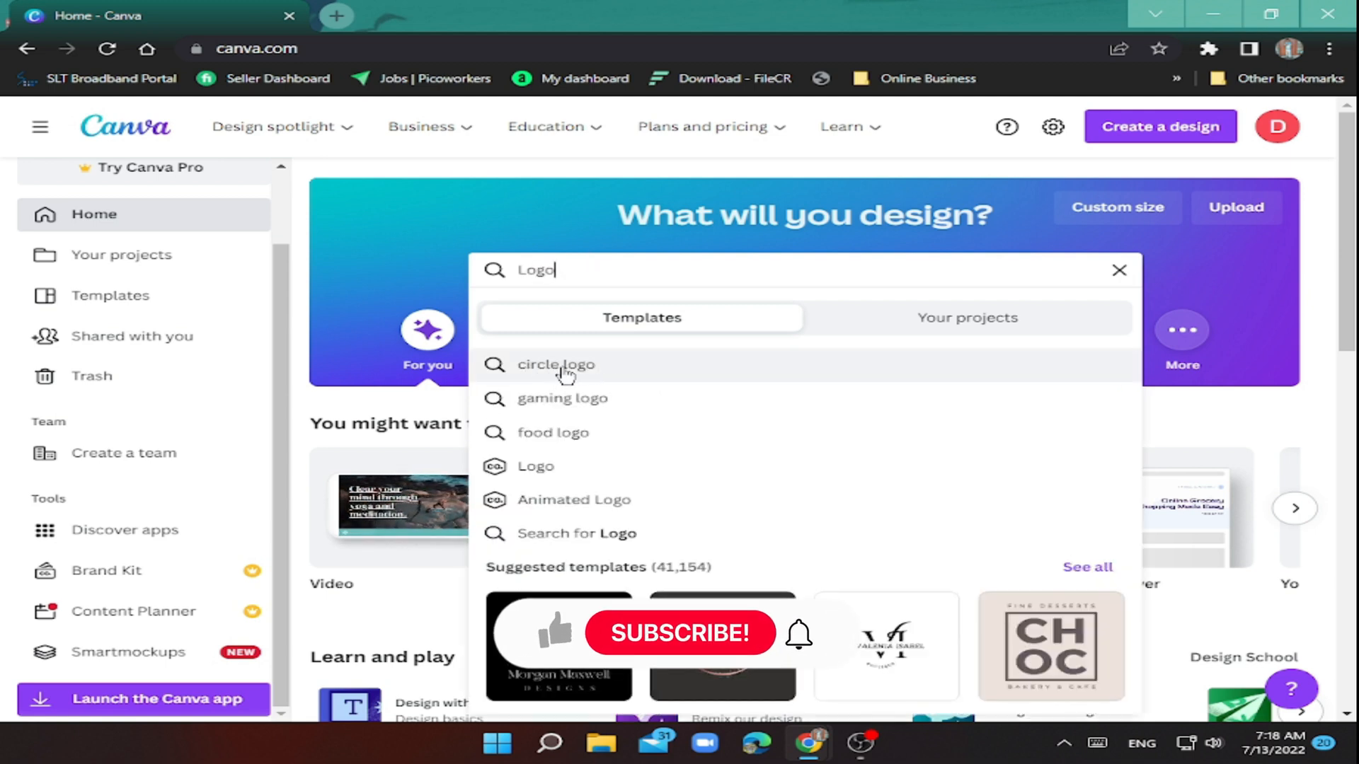
click(559, 364)
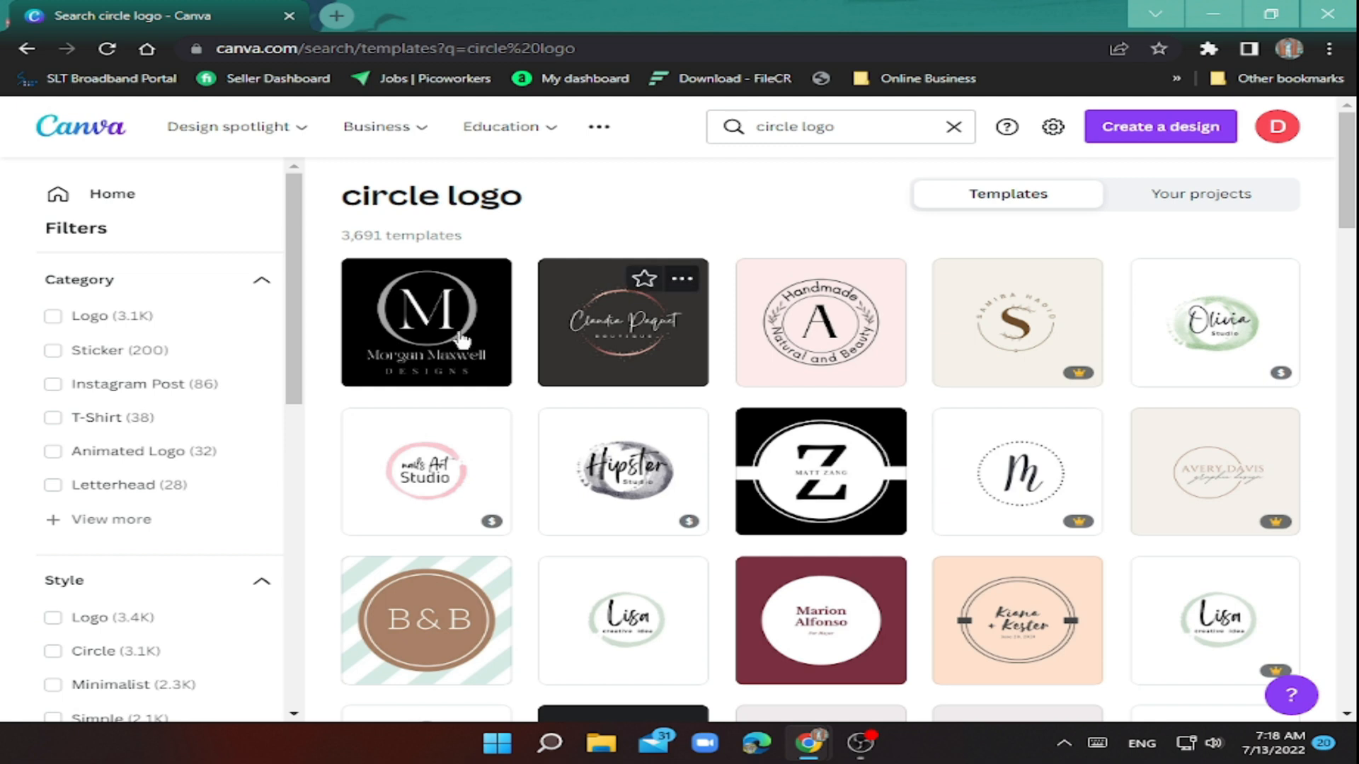
Step: Browse the circle logo templates and open the black and white Z monogram design for editing
scroll(471, 349, down, 8)
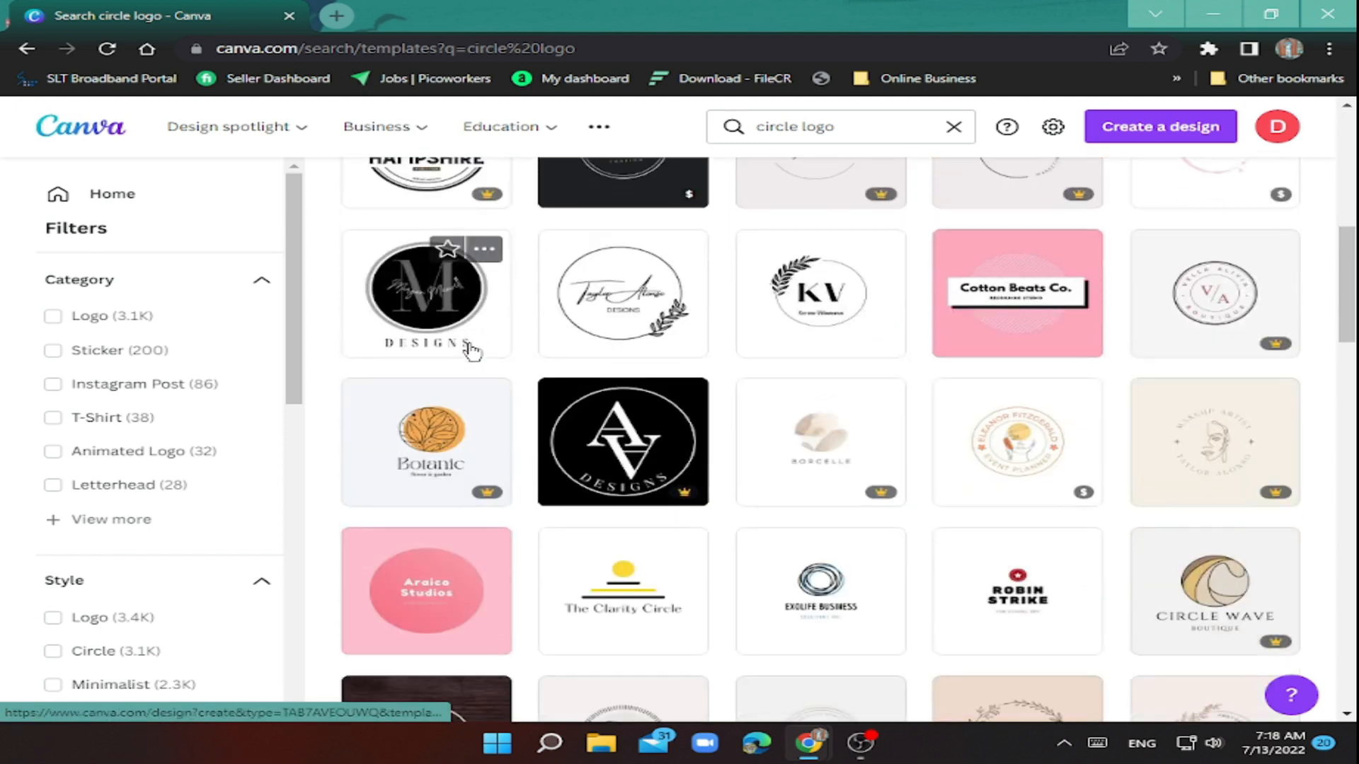
scroll(470, 352, down, 2)
scroll(540, 488, up, 8)
scroll(540, 492, up, 2)
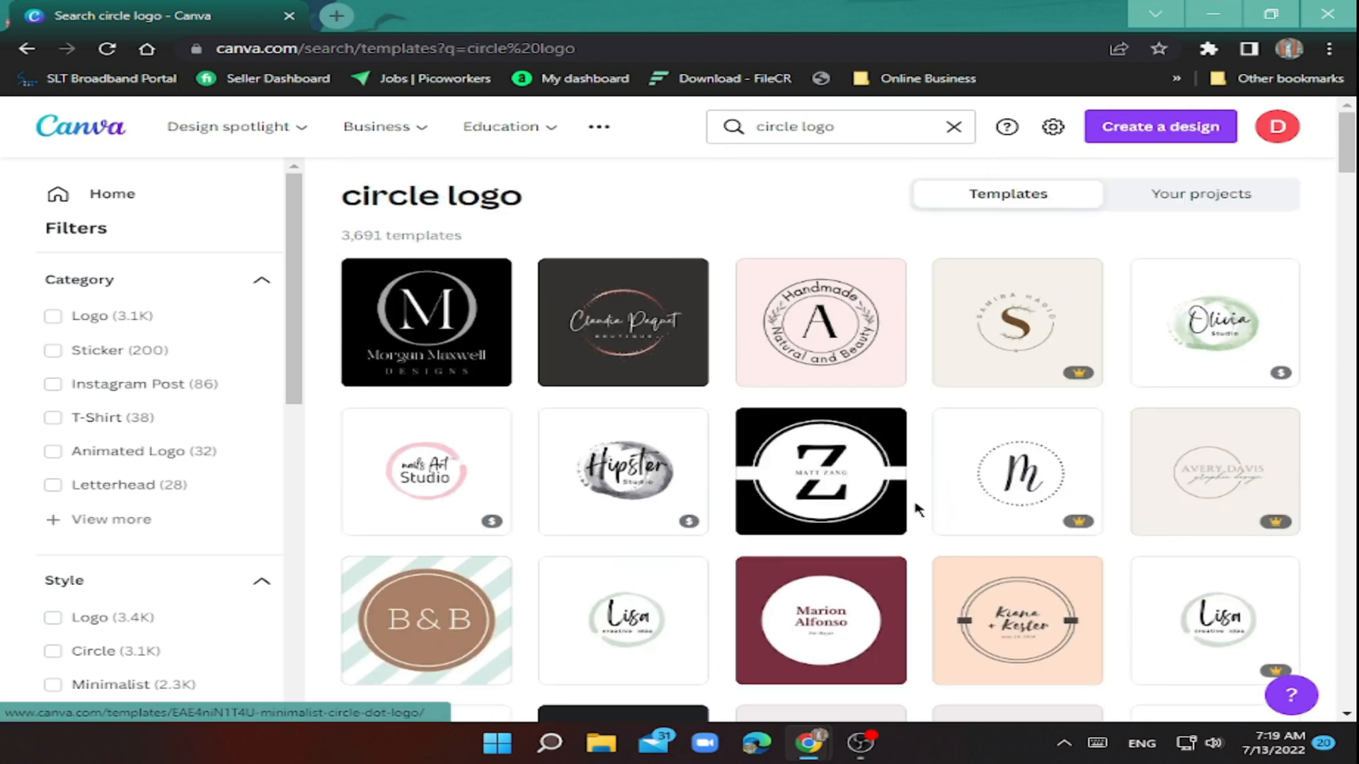
click(857, 490)
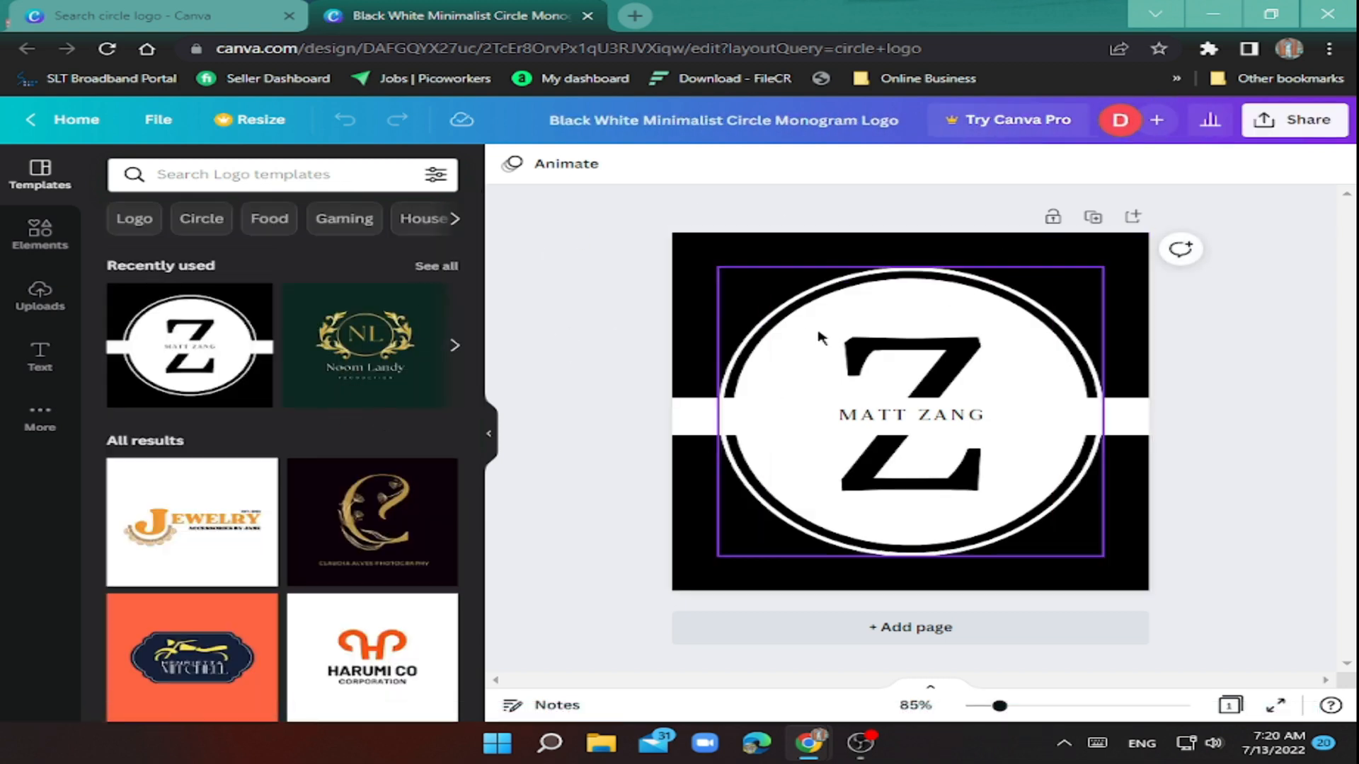
Step: Replace the name across the monogram with "DENETH ACADEMY" and widen its text box to fit on one line
click(949, 416)
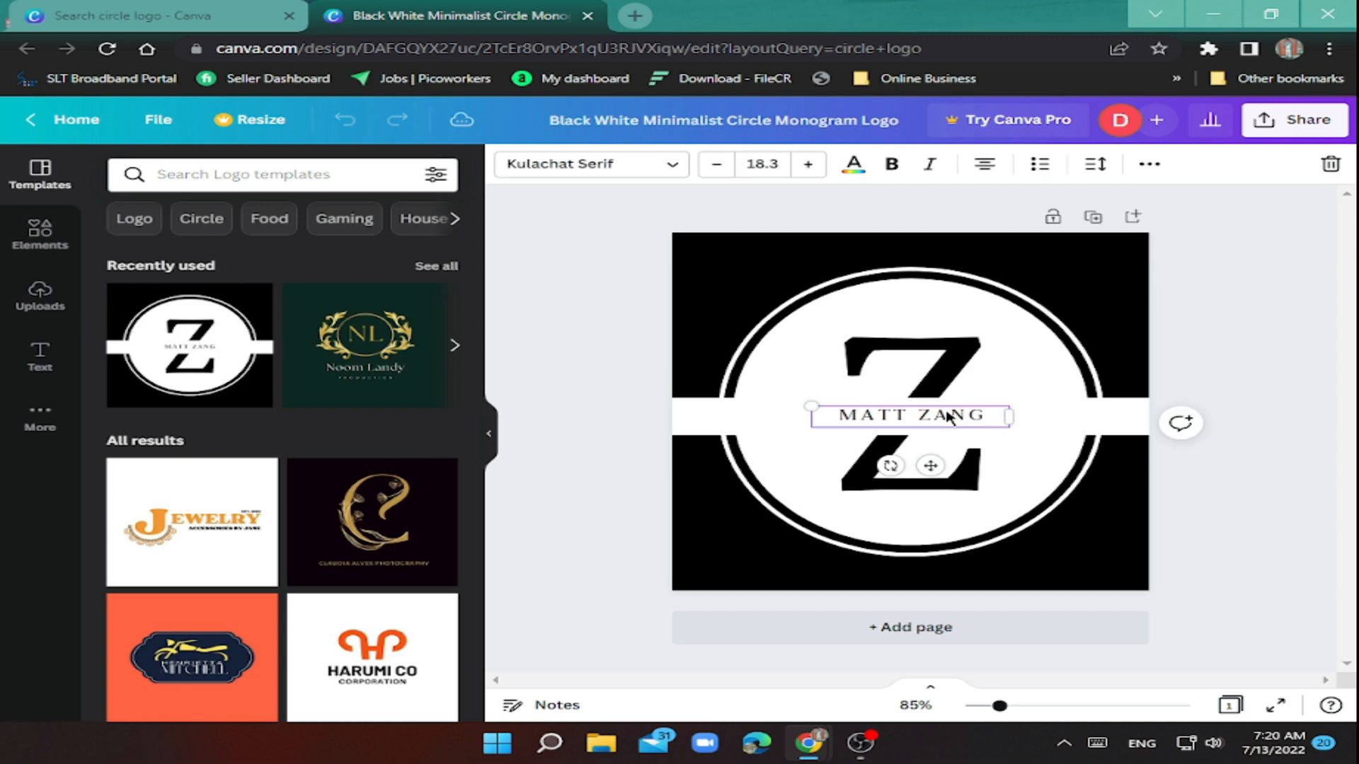
double_click(979, 413)
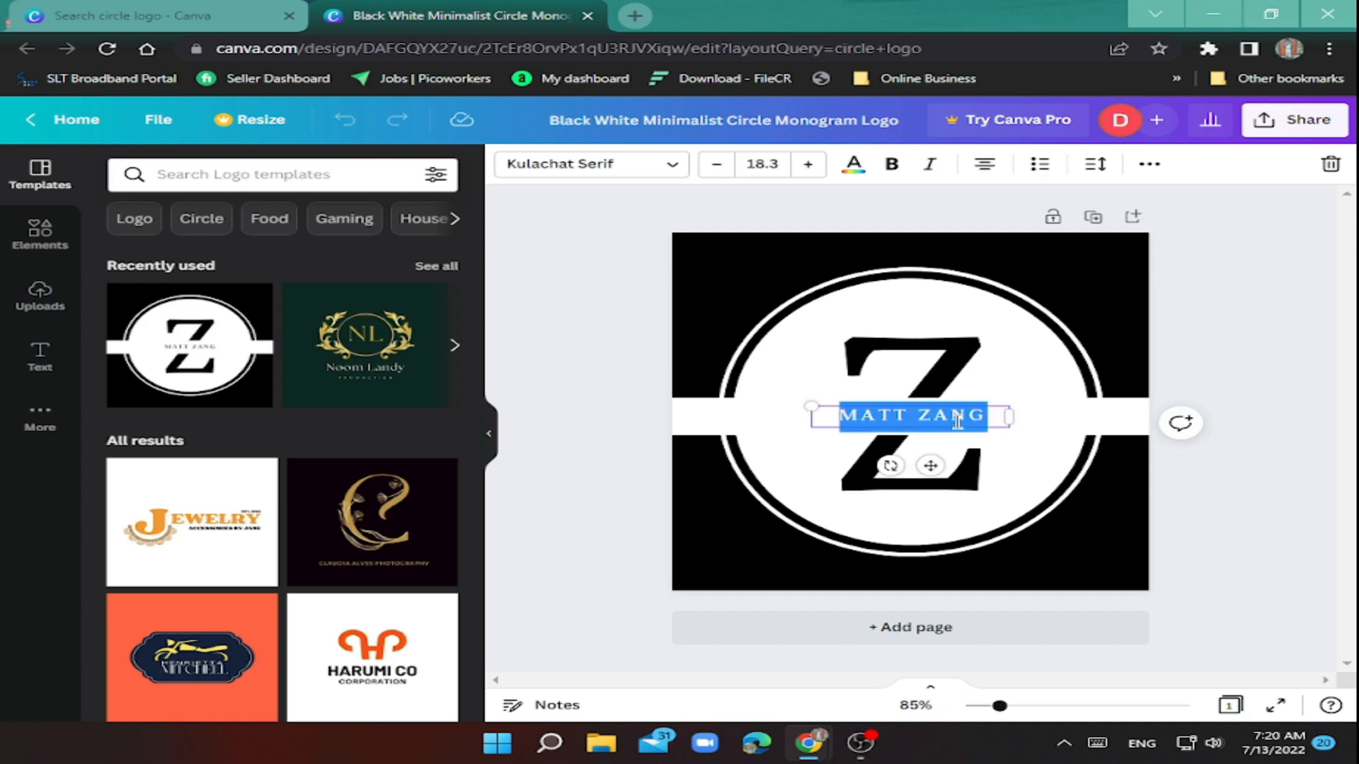
key(BackSpace)
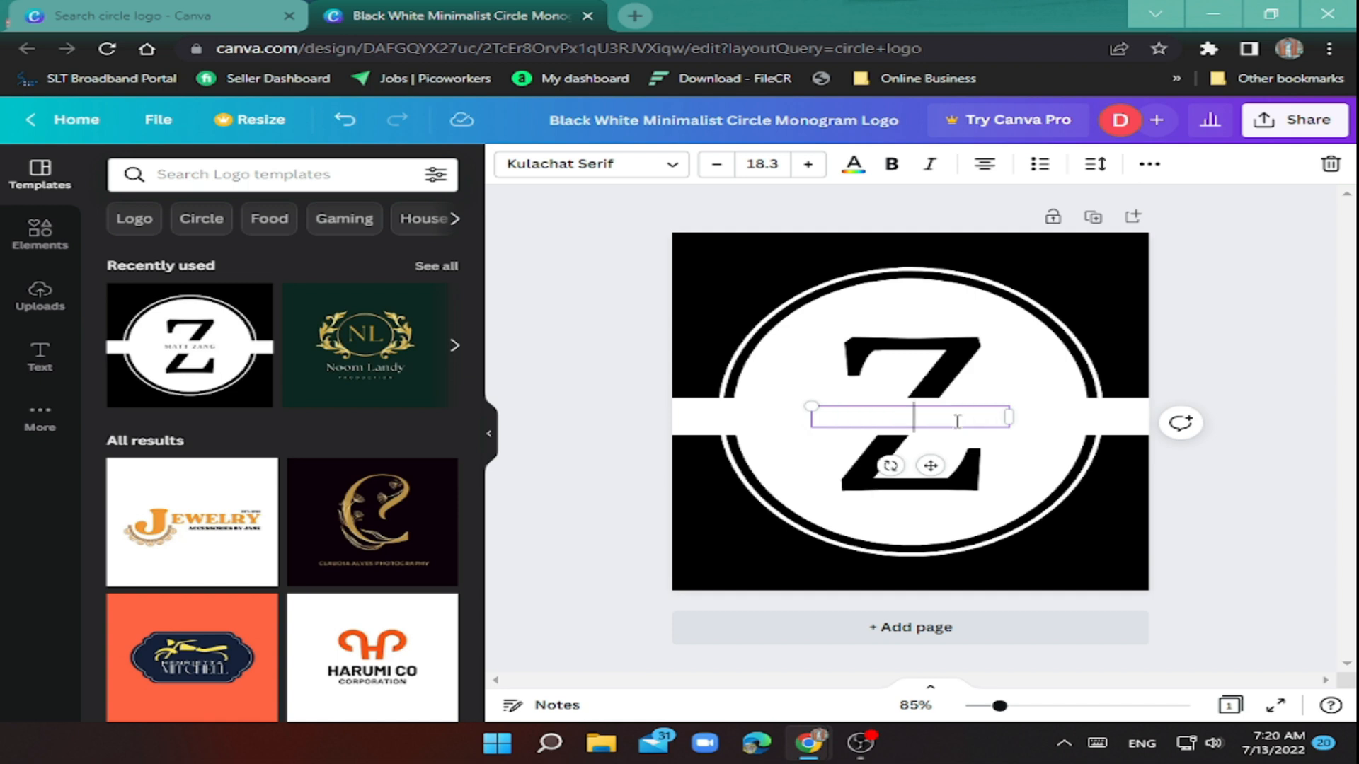
text(DE)
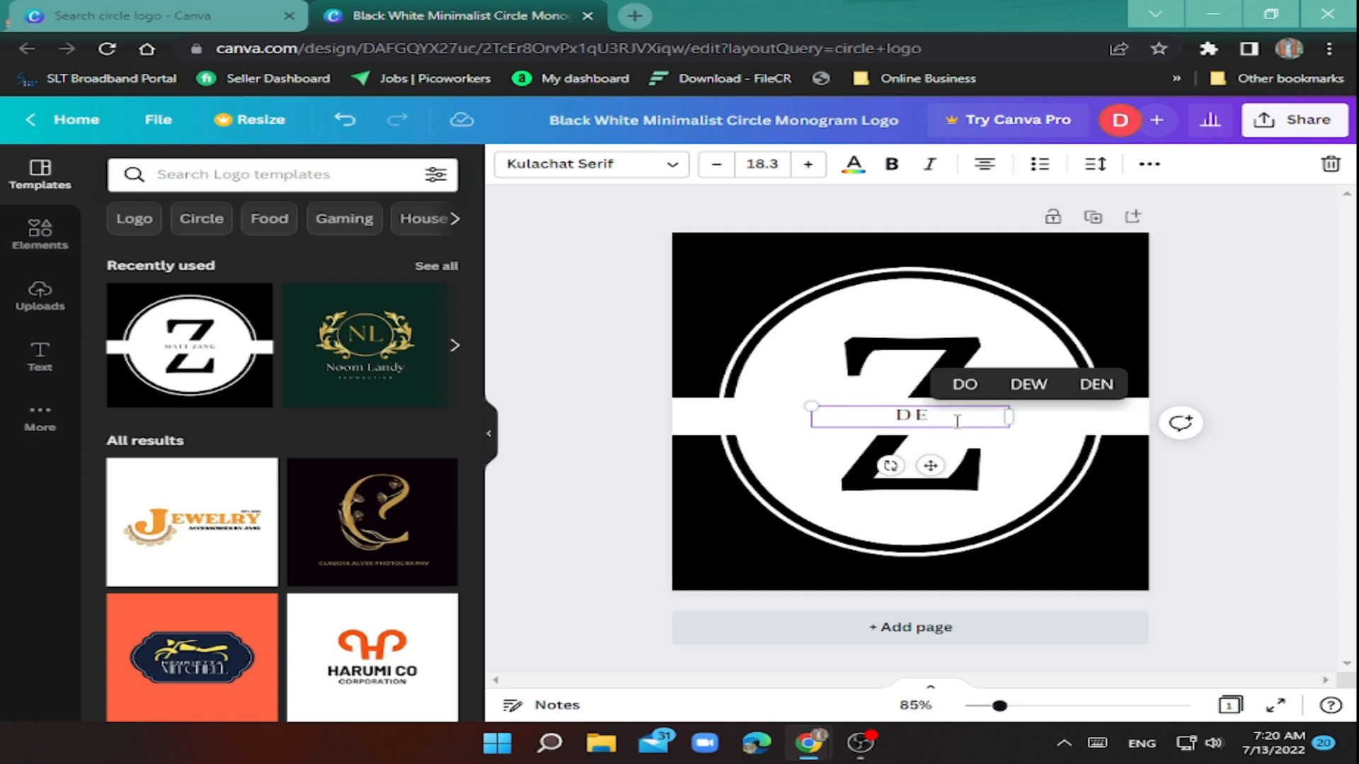
text(NETH ACADEMY)
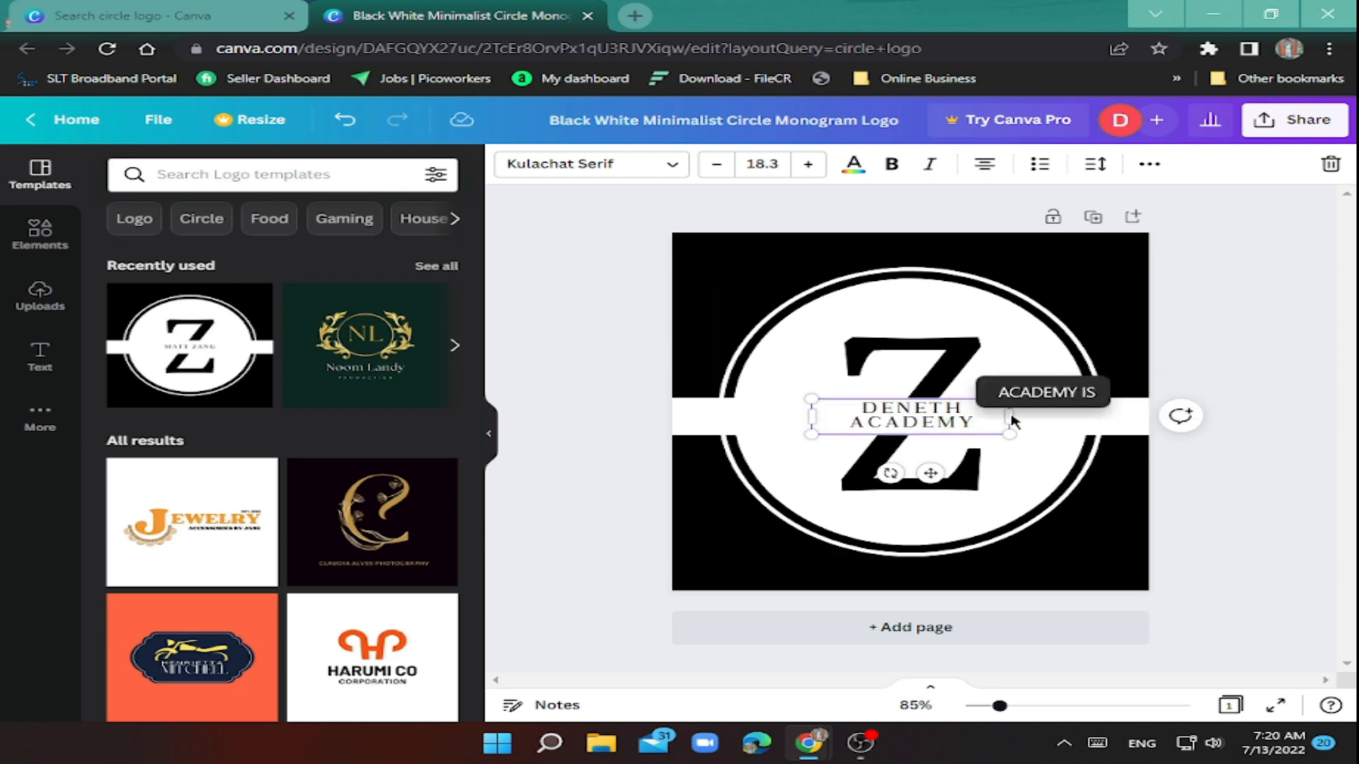
mouse_move(1010, 422)
mouse_down()
mouse_move(1102, 422)
mouse_move(991, 416)
mouse_up()
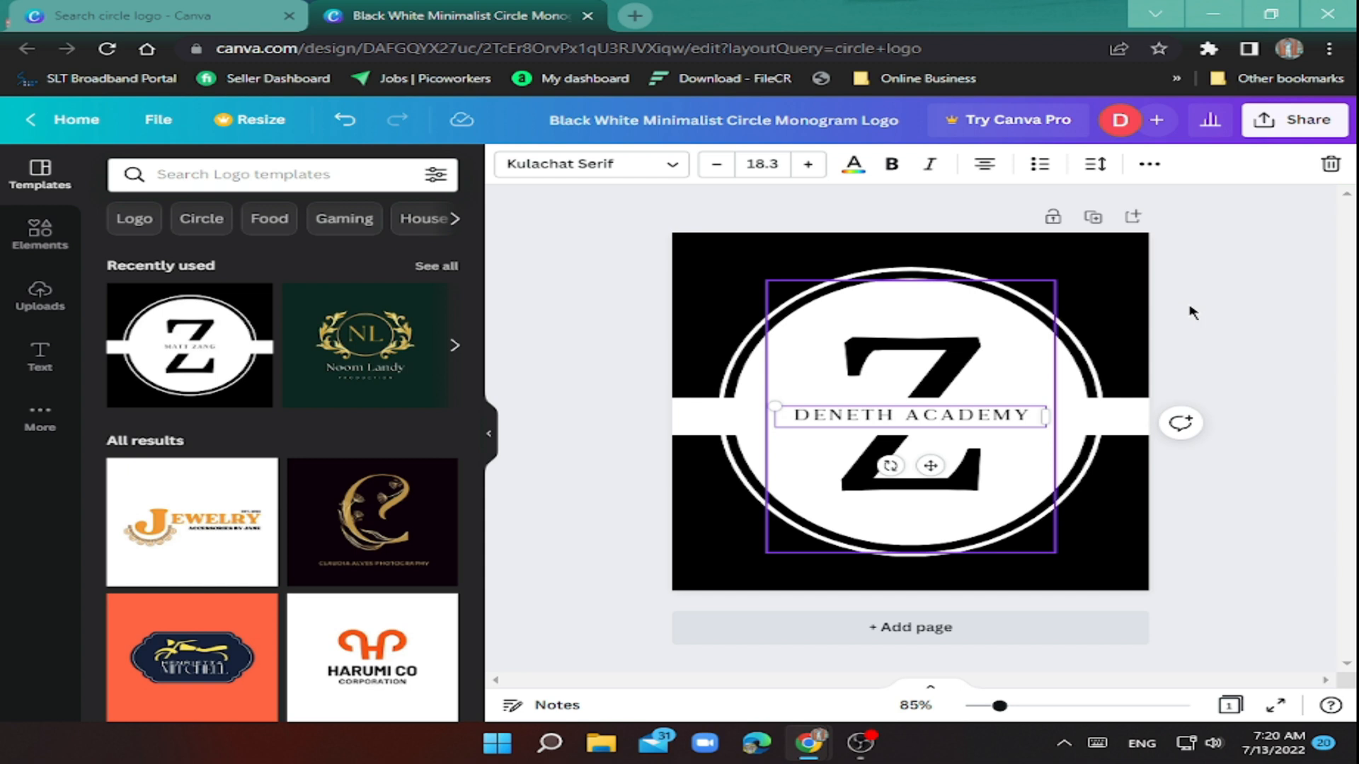
Step: Change the DENETH ACADEMY text to the Archivo Black font and refit it on one line, centred in the circle
click(620, 159)
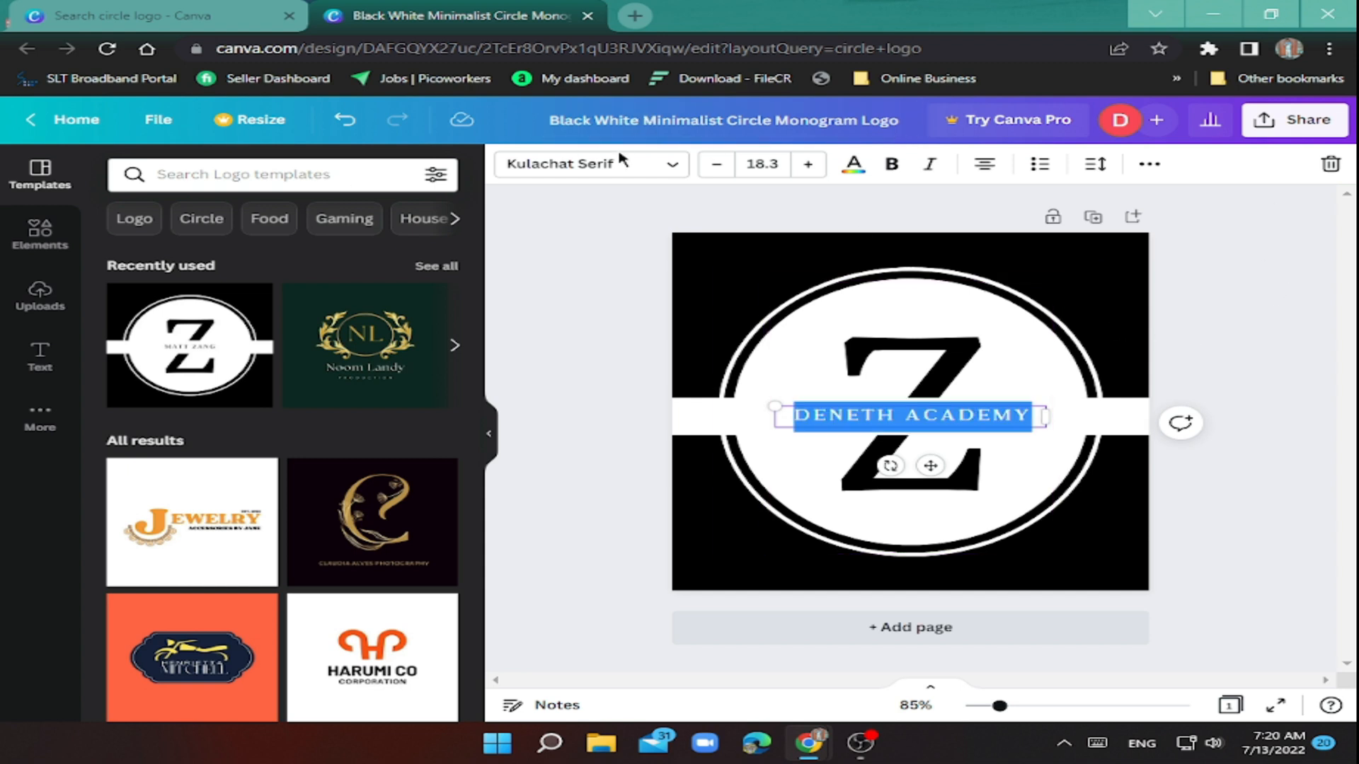
click(678, 176)
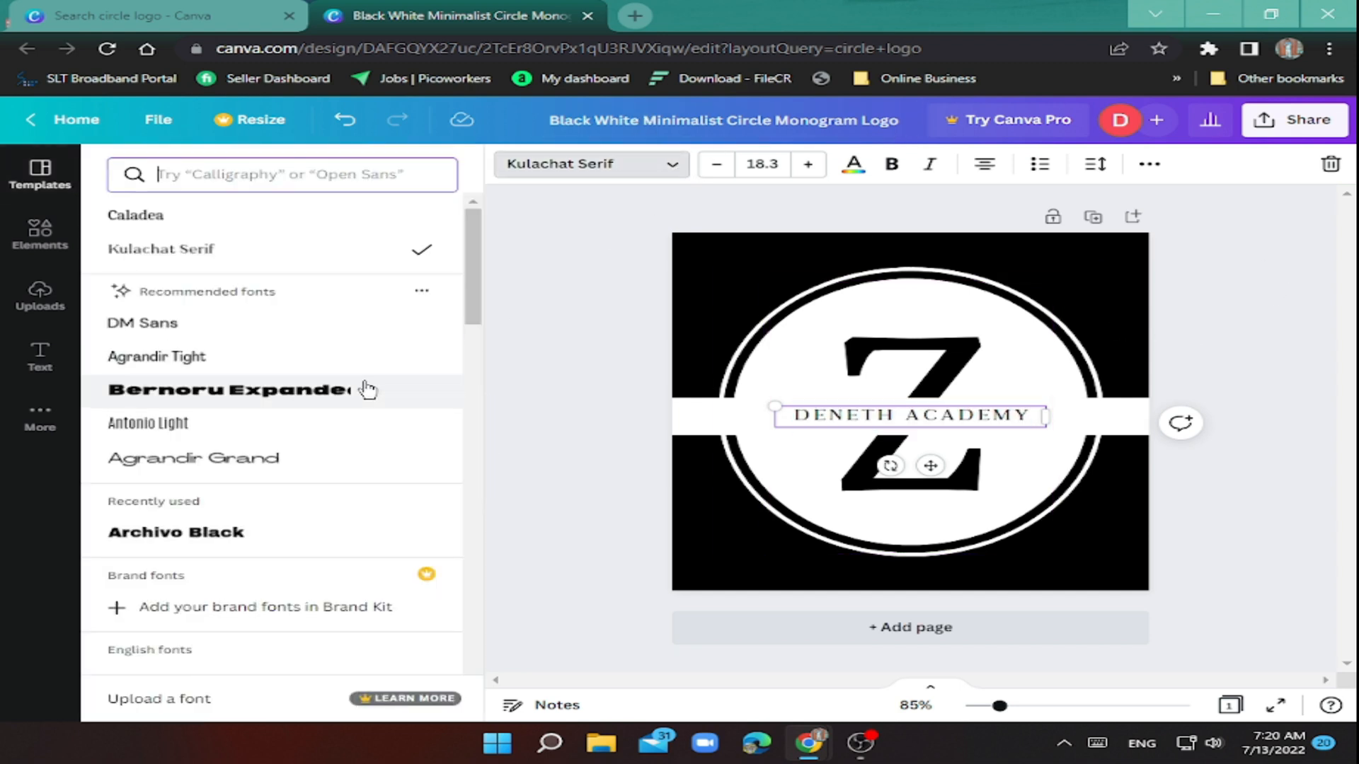
click(257, 542)
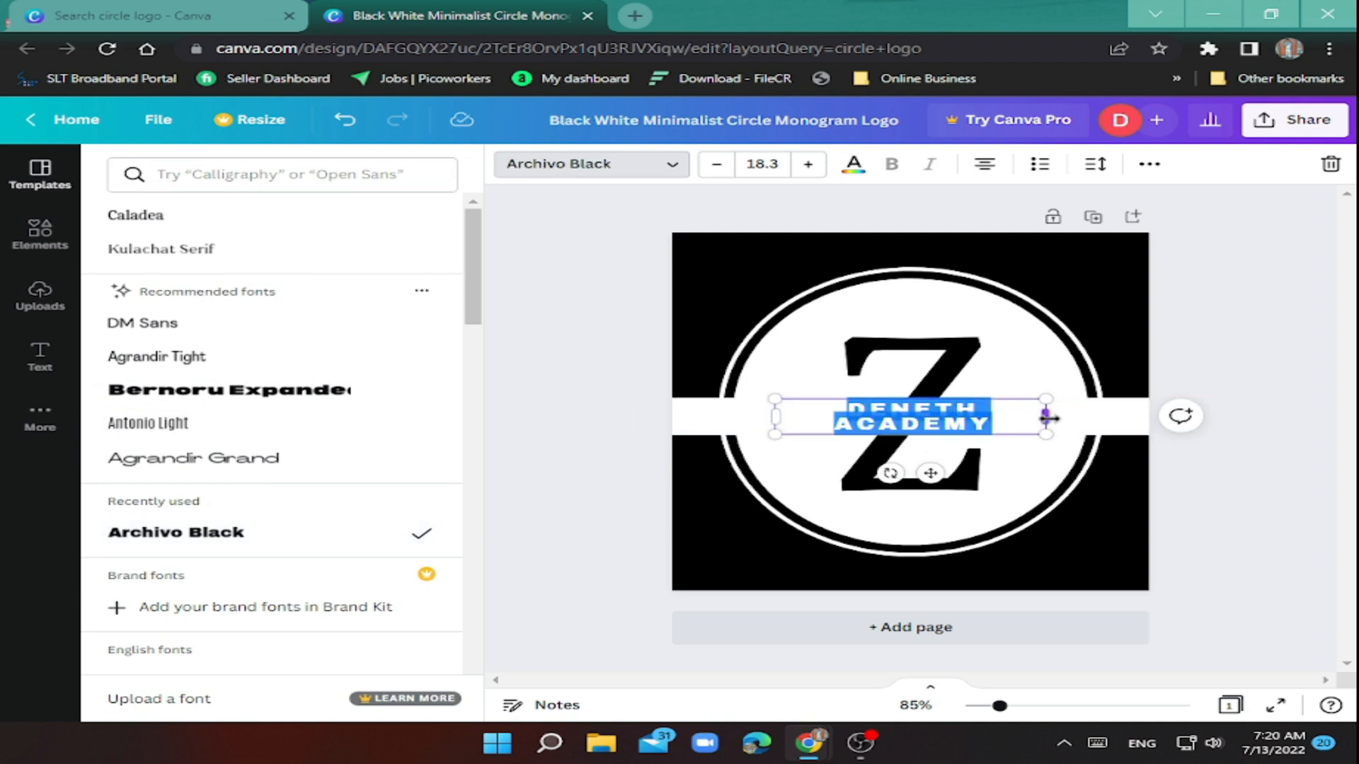
drag(1050, 417, 1094, 418)
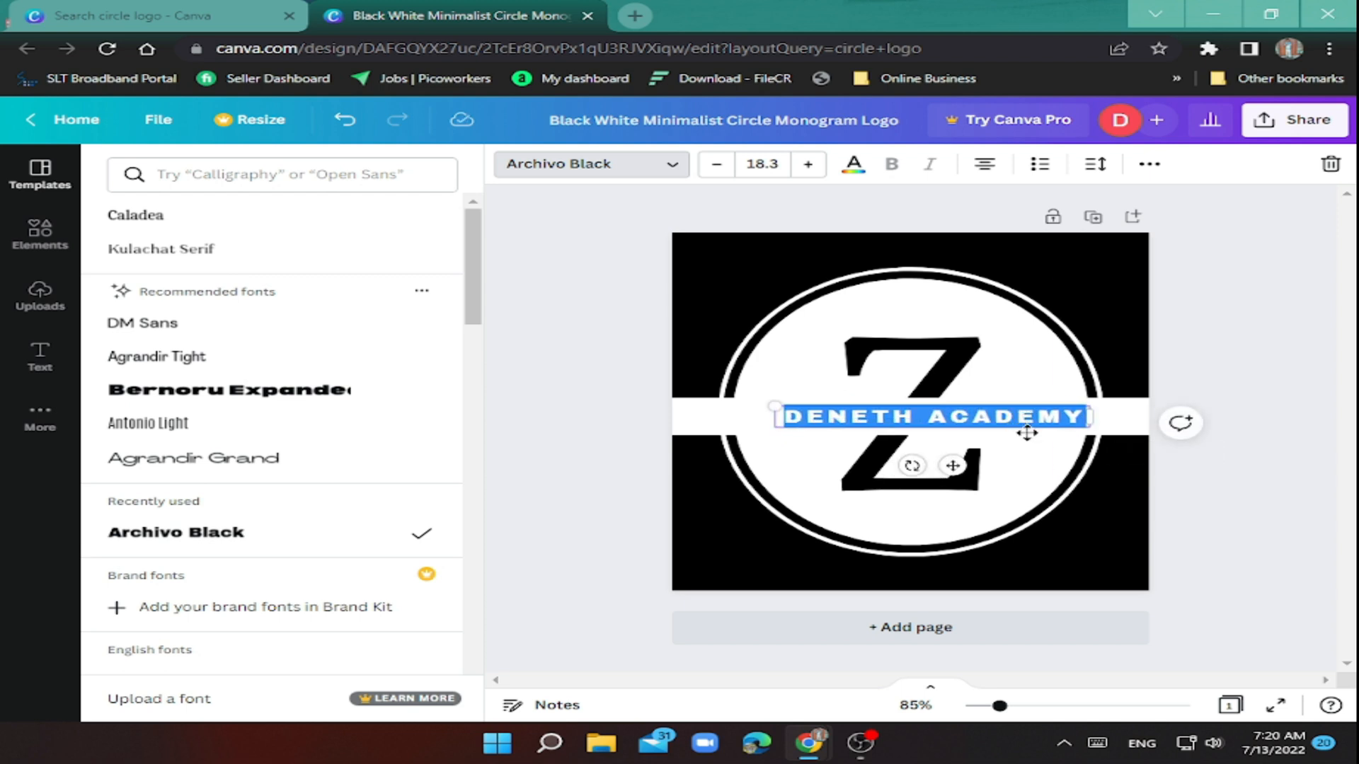
drag(1020, 429, 994, 429)
Step: Replace the large letter Z in the middle of the logo with "DA"
click(922, 361)
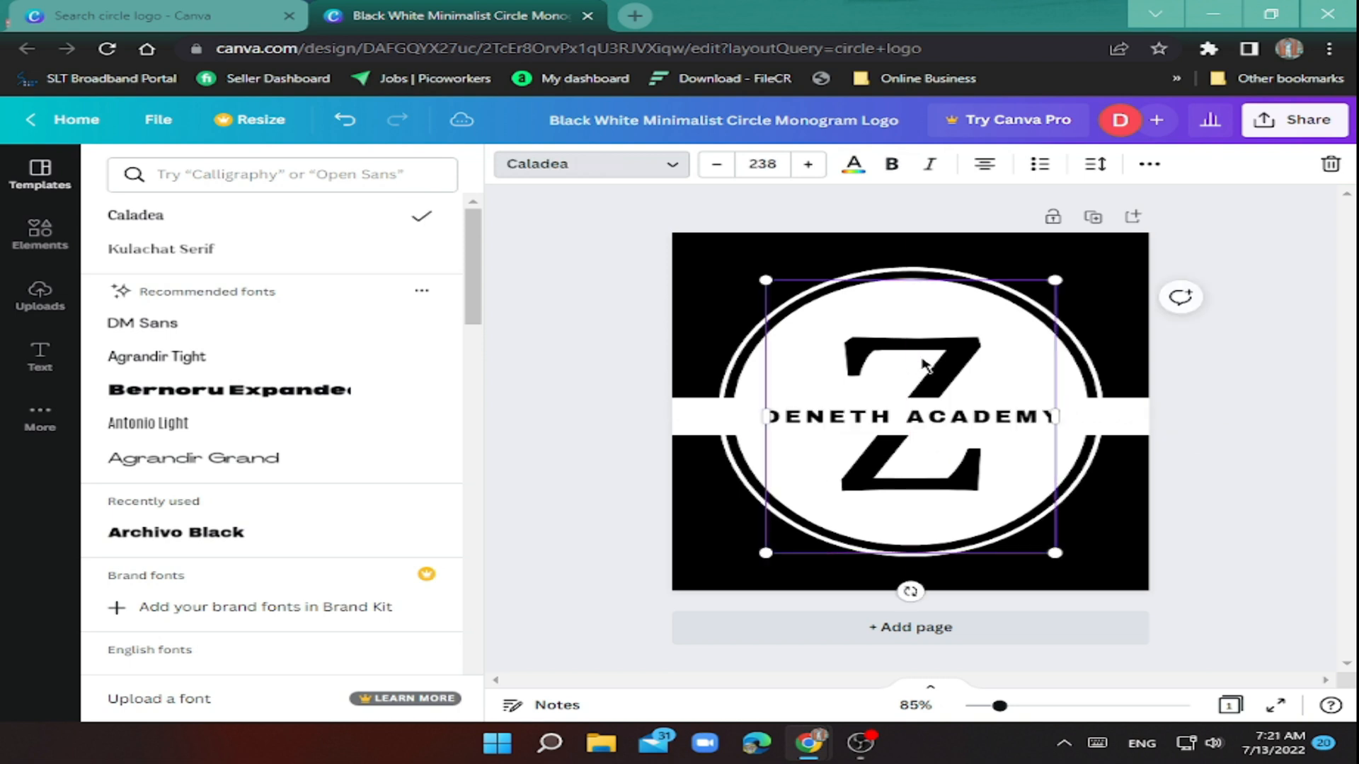
click(846, 347)
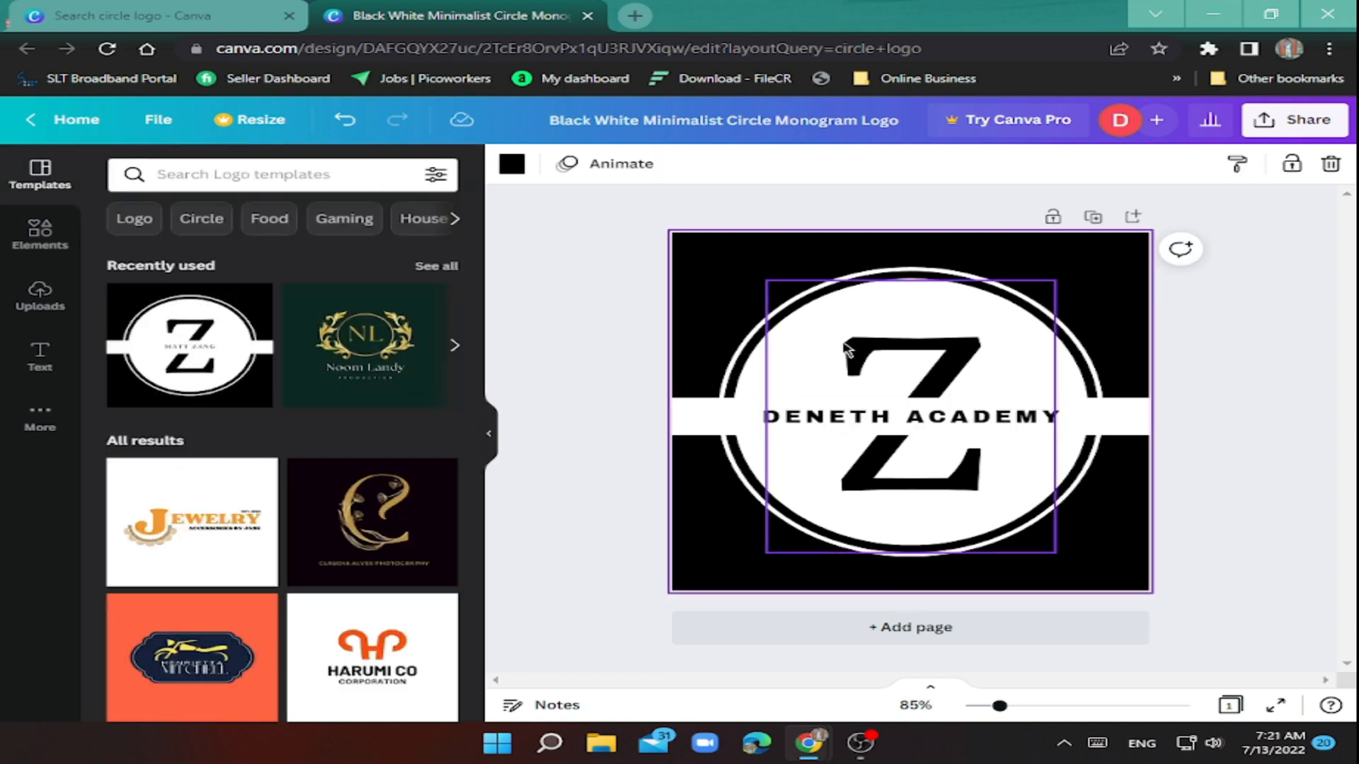
click(935, 373)
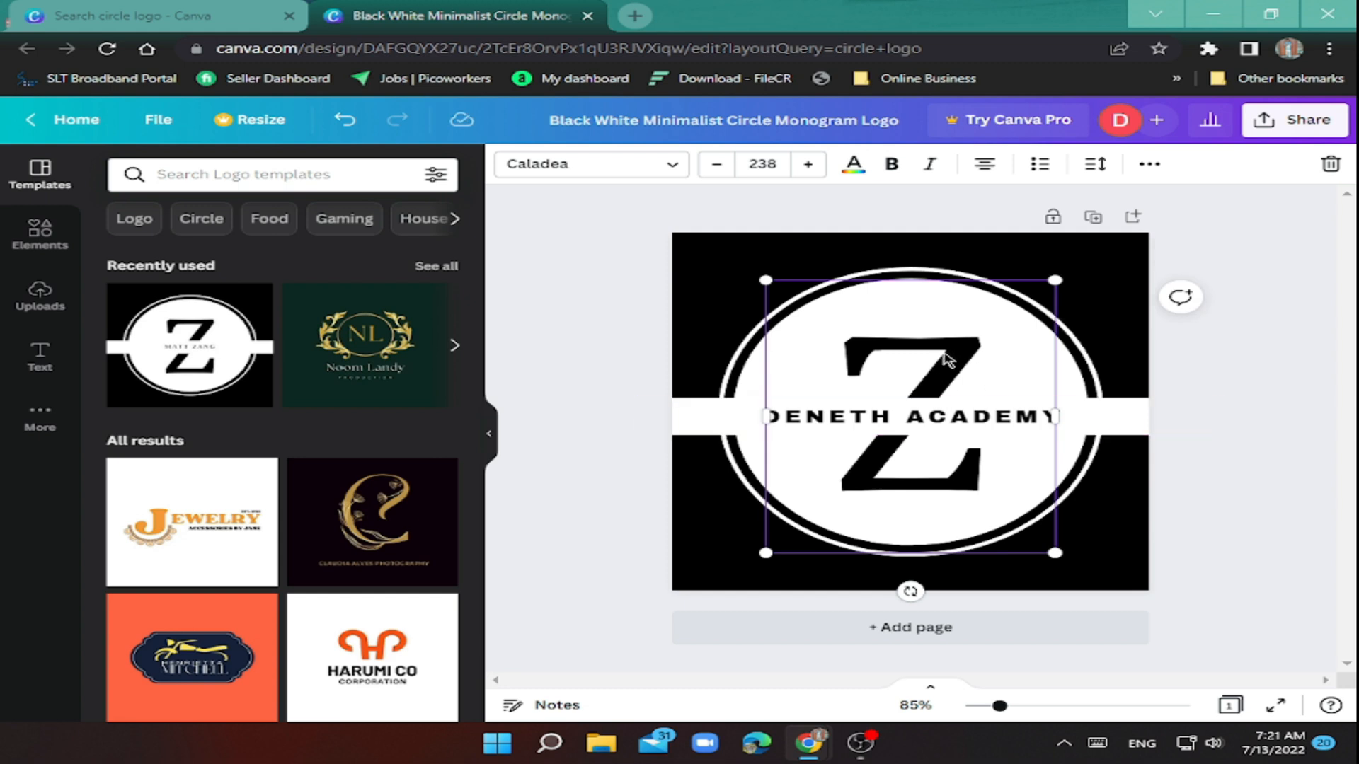
double_click(955, 356)
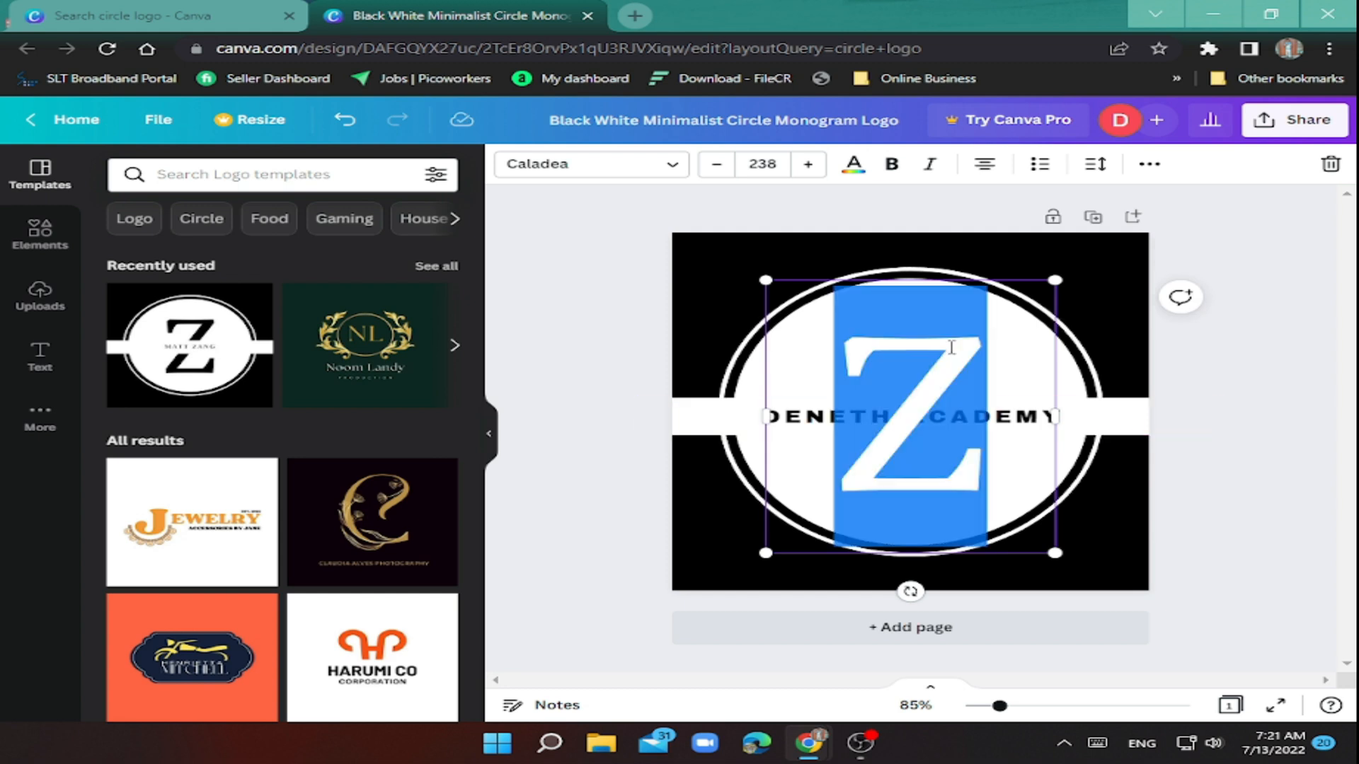
key(BackSpace)
text(DA)
Step: Fit the DA monogram on one line at font size 173 and centre it behind the DENETH ACADEMY text
drag(1060, 304, 1141, 312)
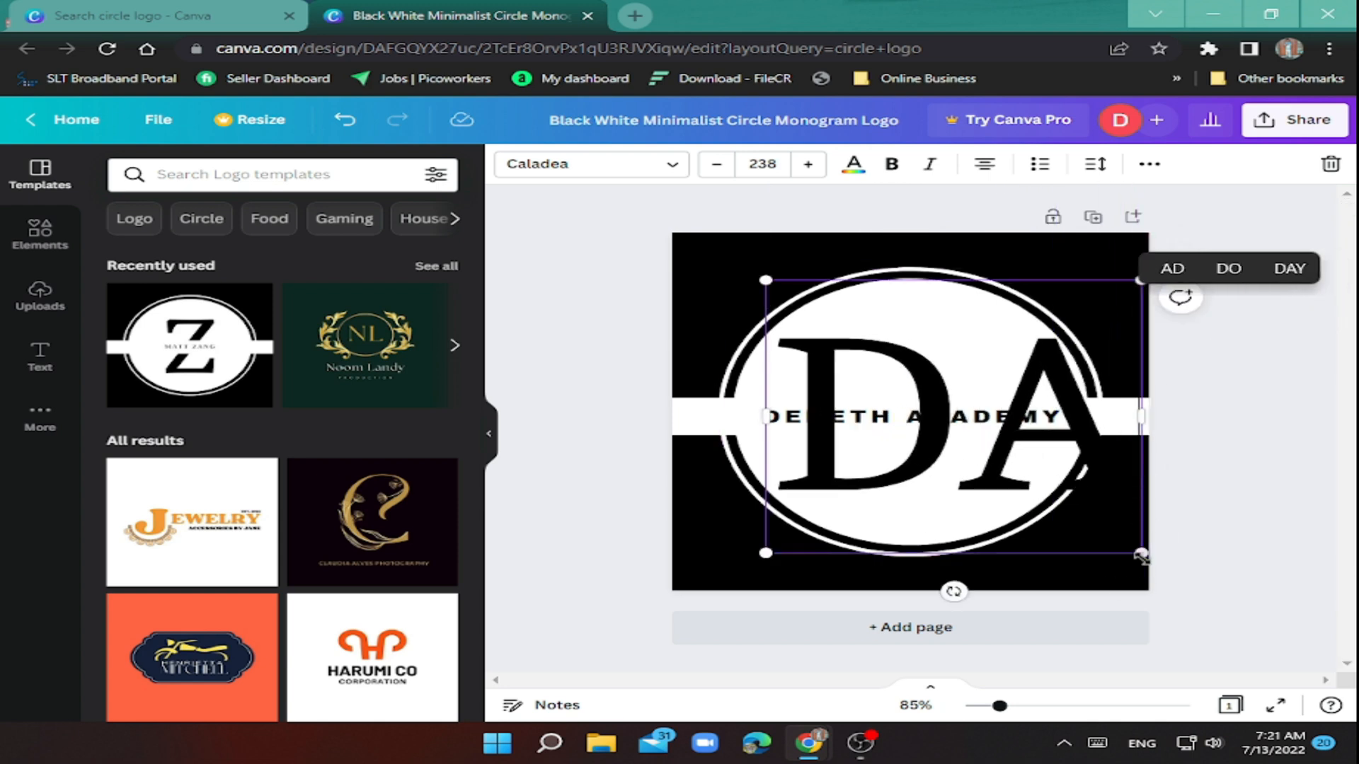
drag(1141, 553, 1019, 503)
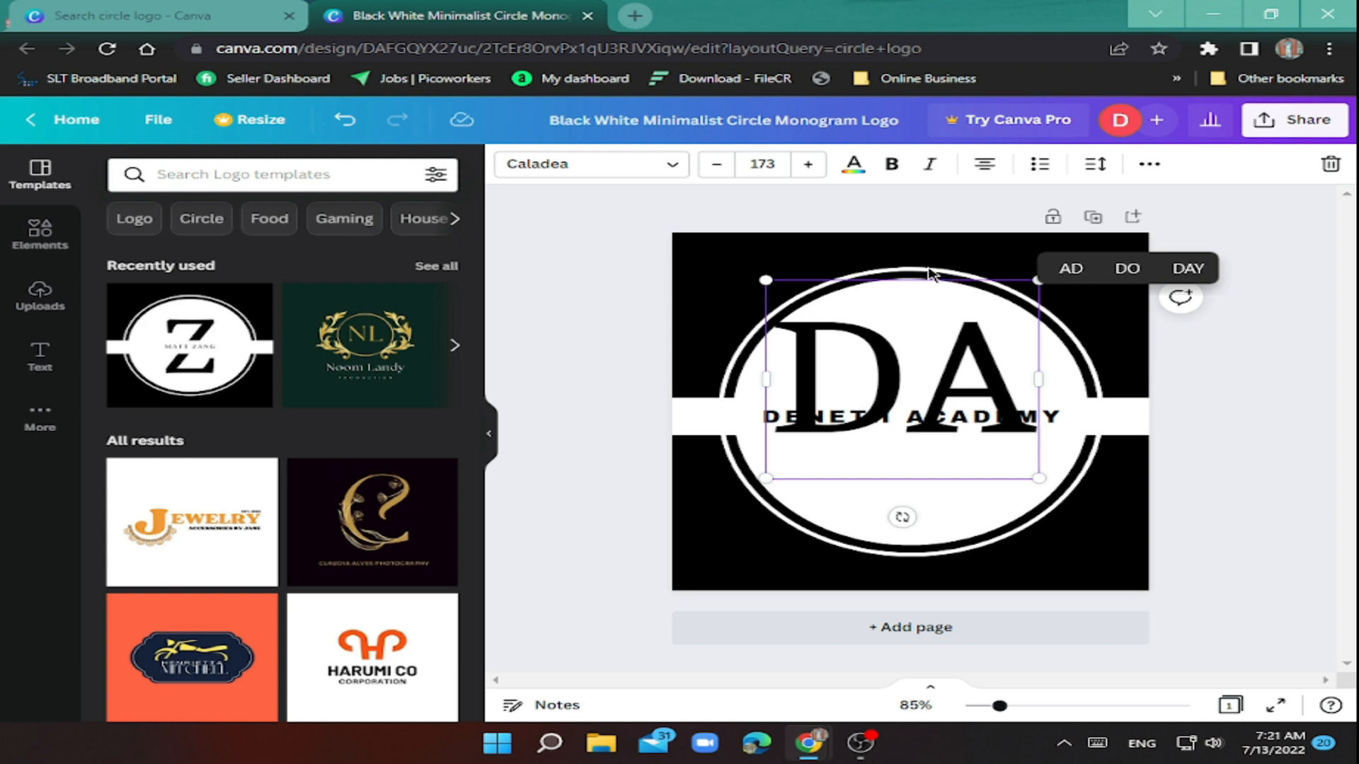
mouse_move(934, 288)
mouse_down()
mouse_move(939, 310)
mouse_move(919, 300)
mouse_up()
click(917, 298)
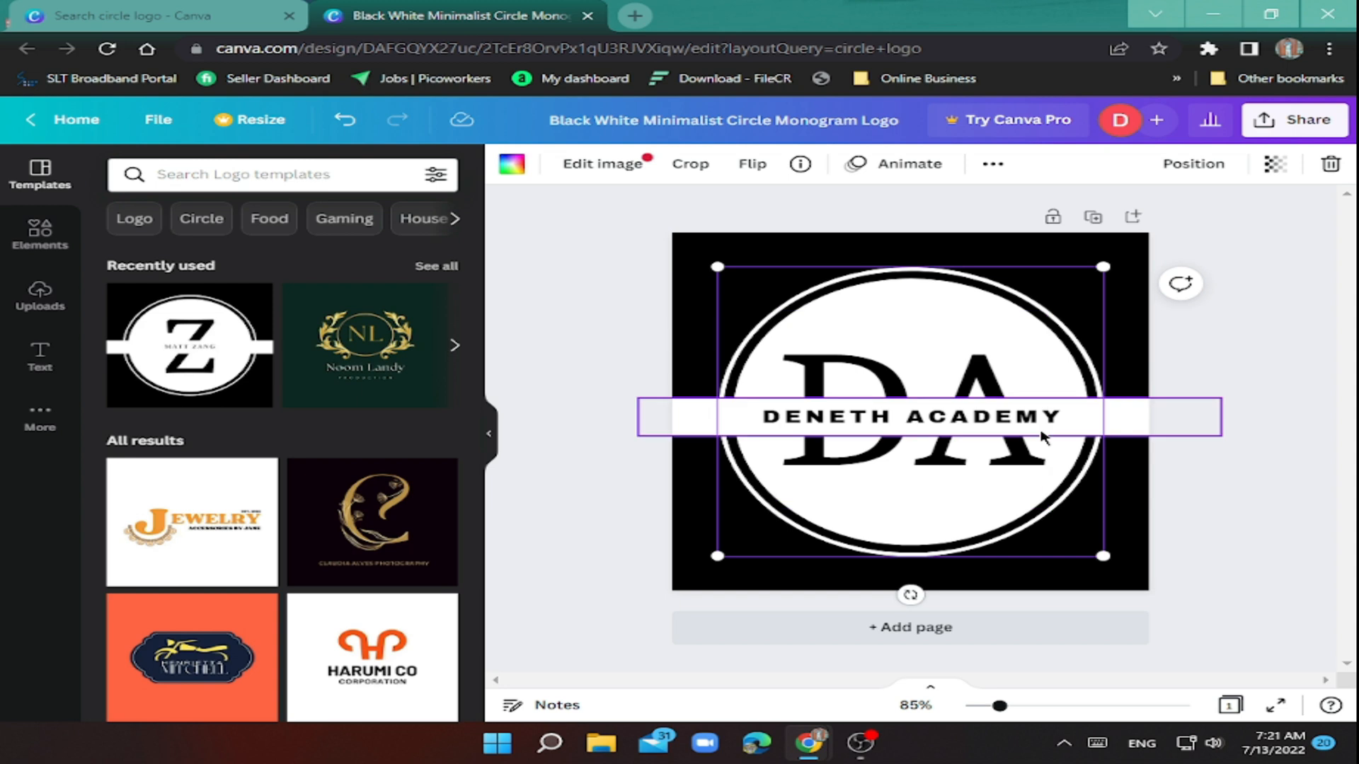
Step: Try pink and coral red as the logo's background colour and set the background back to black
click(714, 300)
click(736, 304)
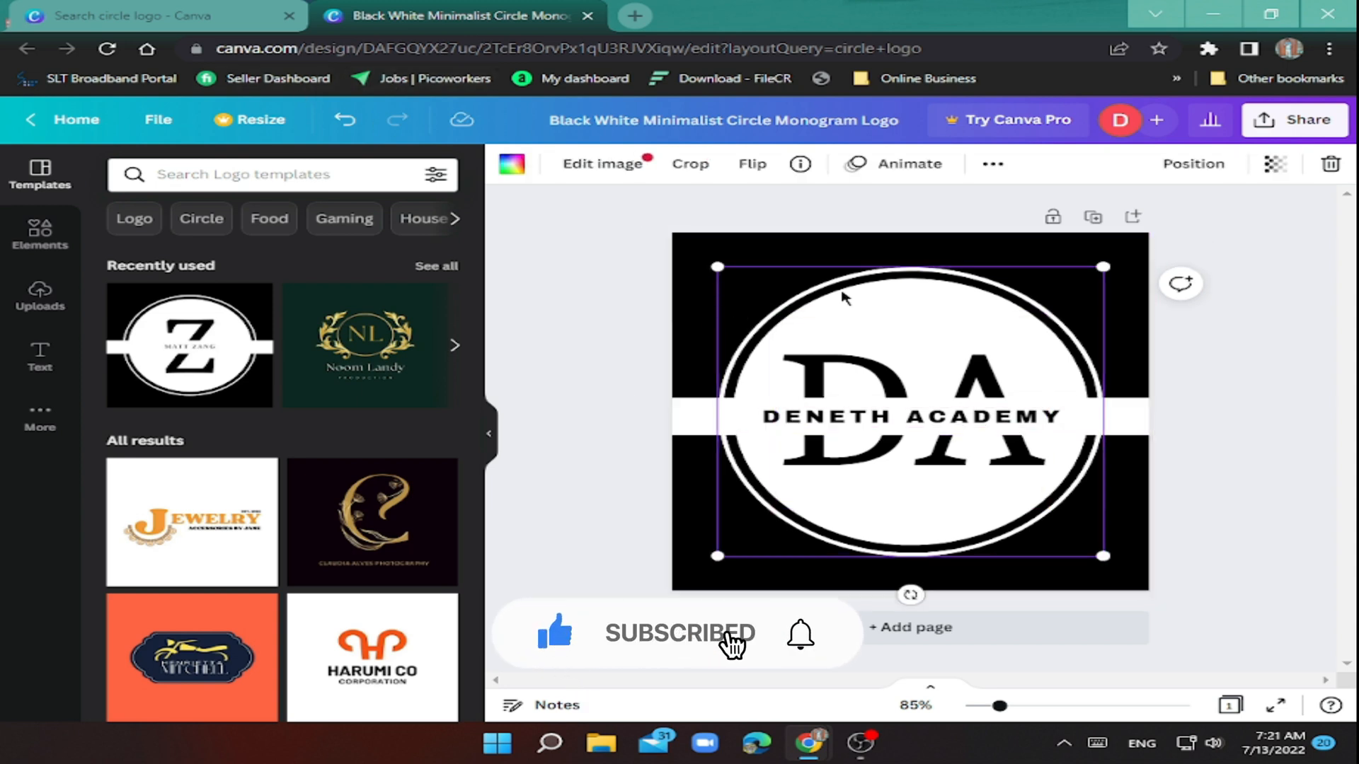
click(696, 296)
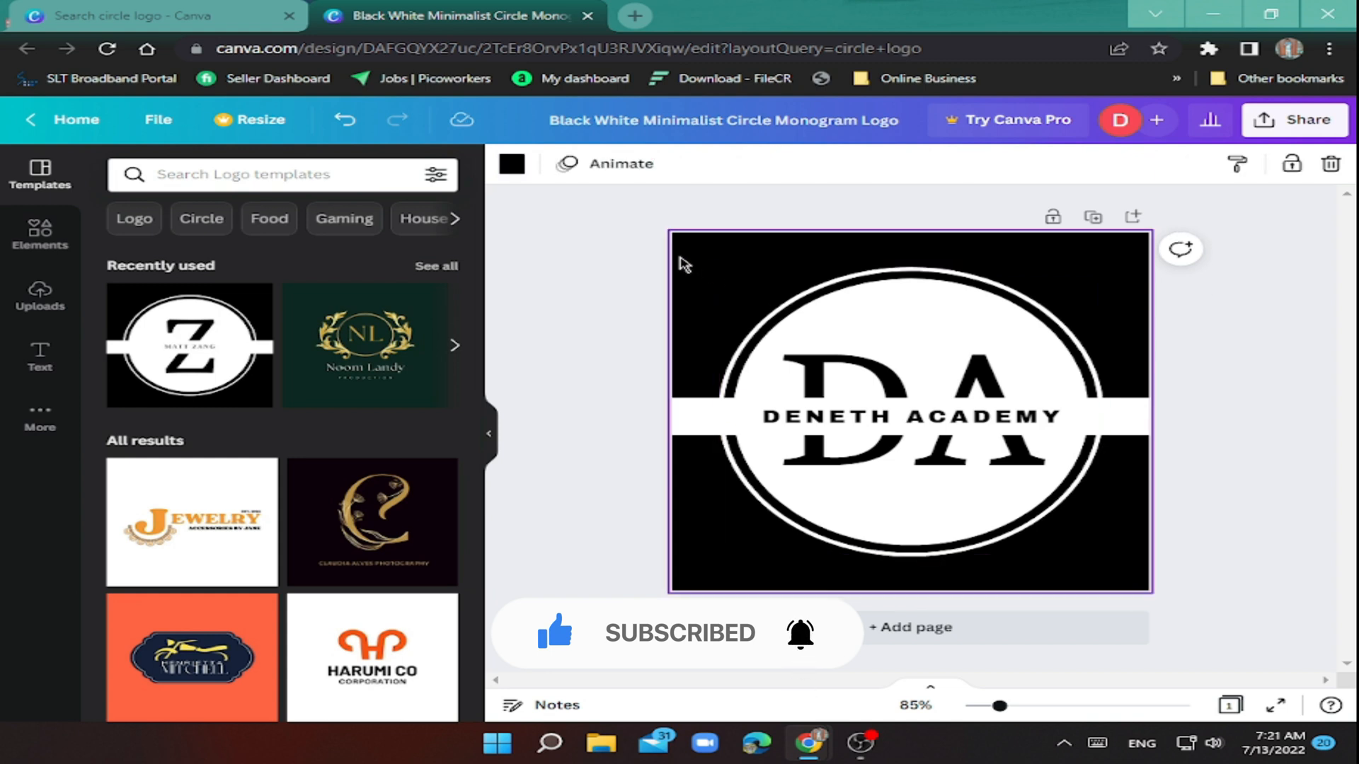
click(512, 165)
click(244, 467)
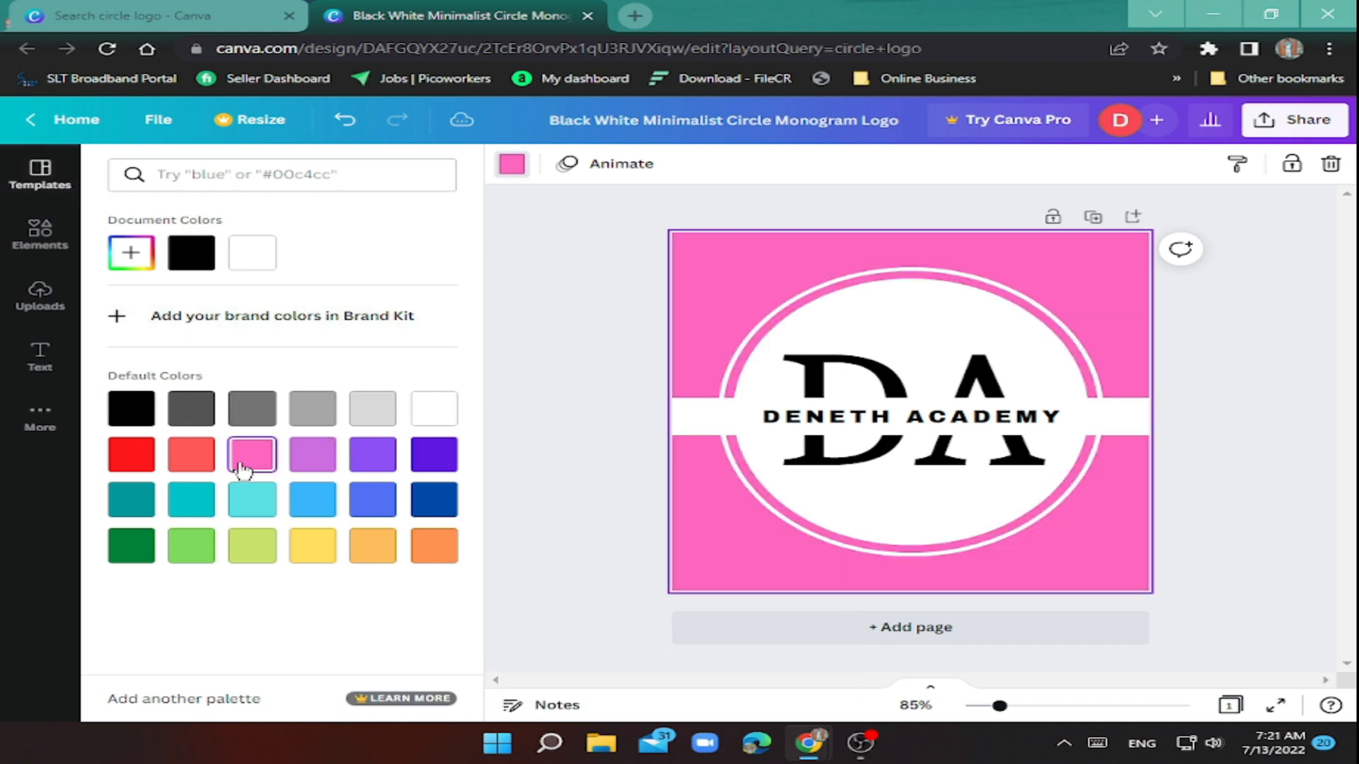
click(323, 492)
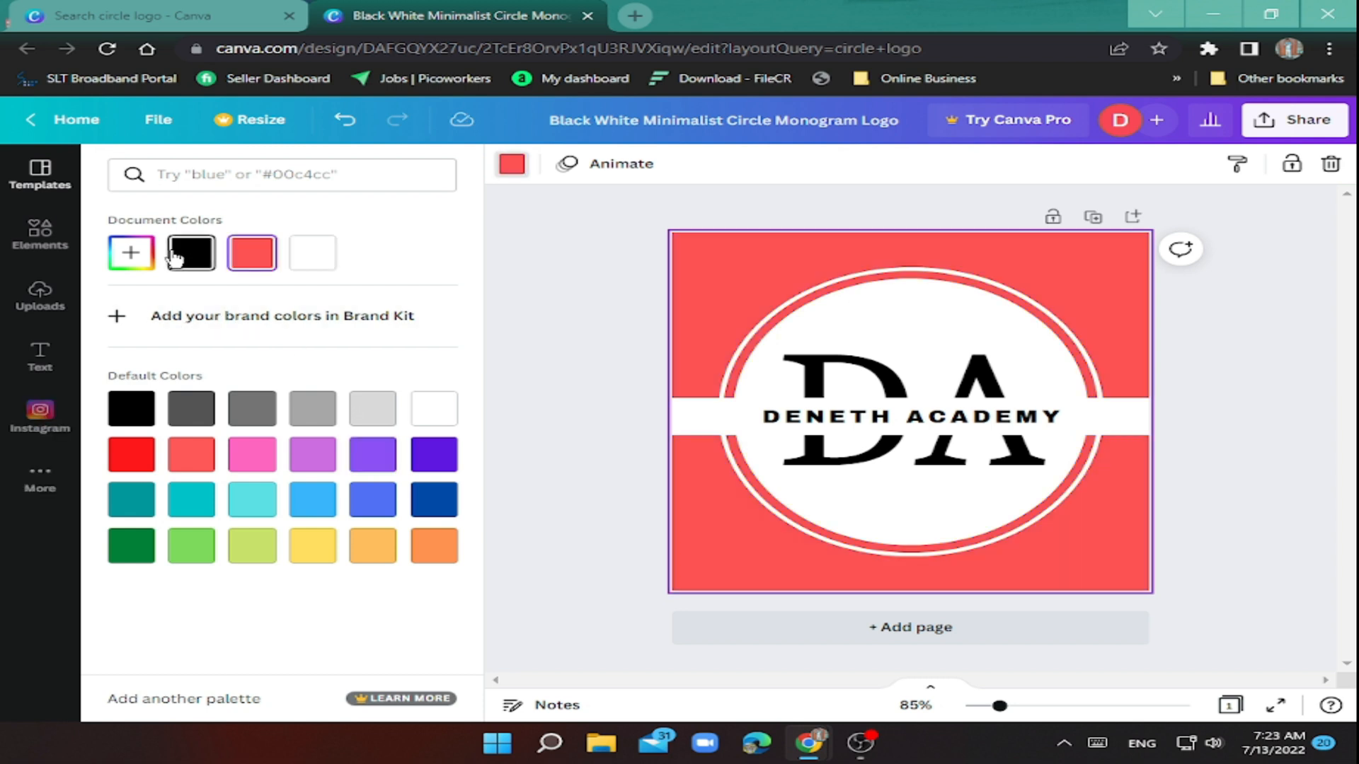
click(178, 256)
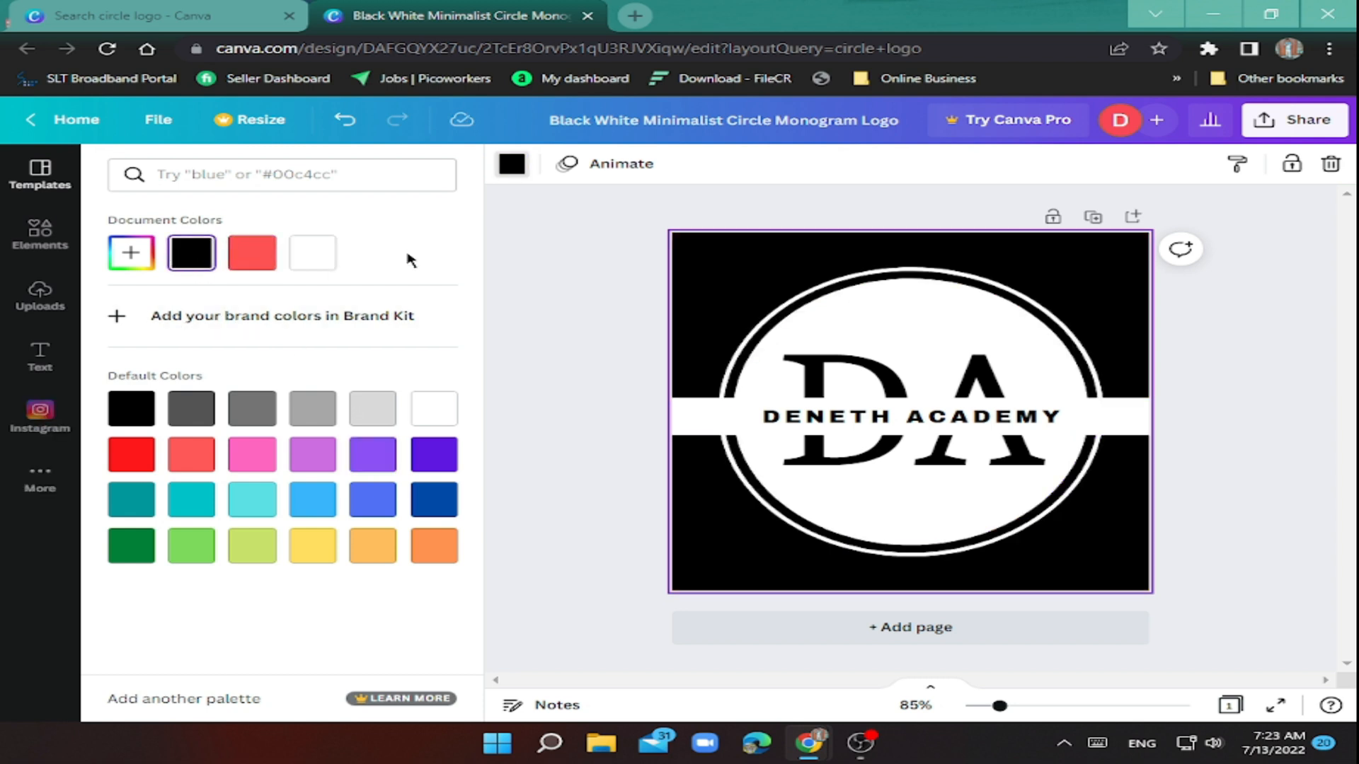
click(550, 243)
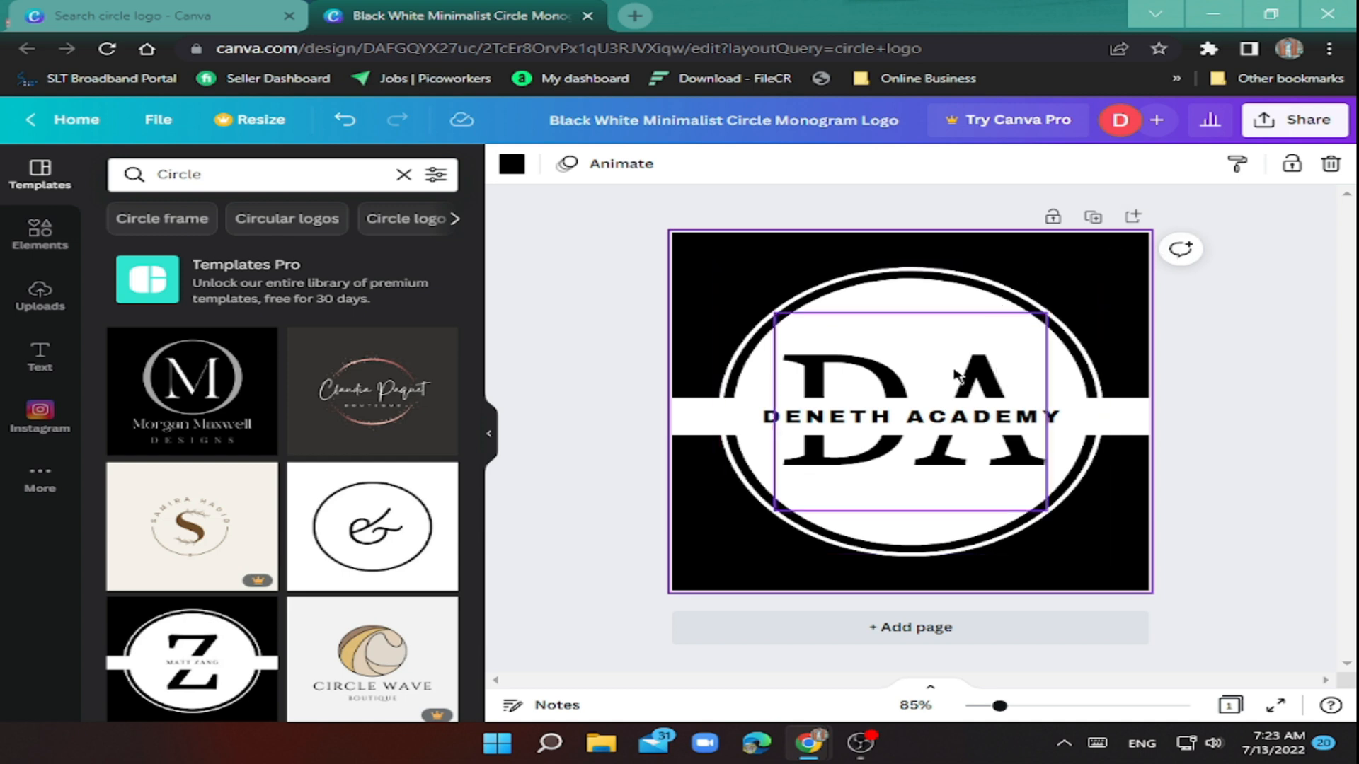
Step: Browse the circle logo search results and open the Black White Simple Circle Leaf Frame Logo template for editing
key(ctrl+shift+Tab)
scroll(778, 506, down, 3)
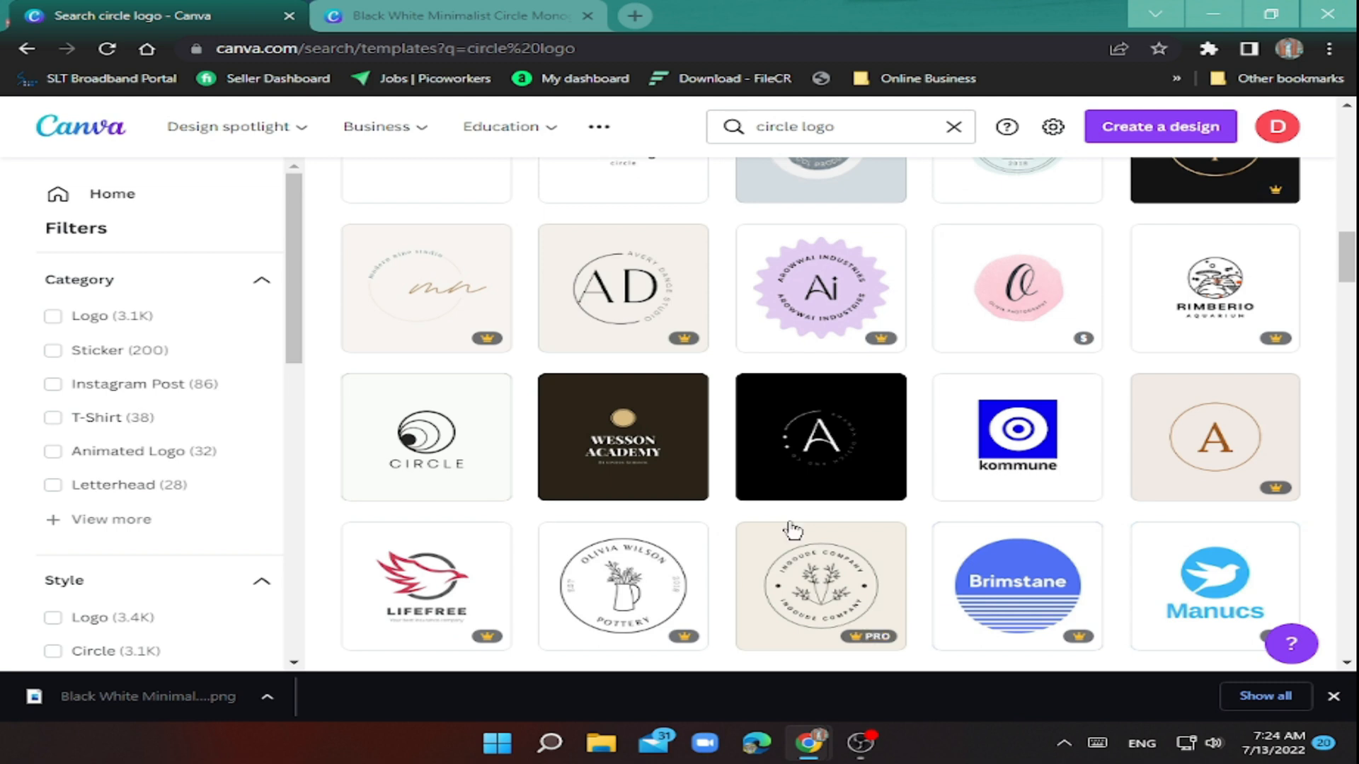
scroll(791, 528, down, 3)
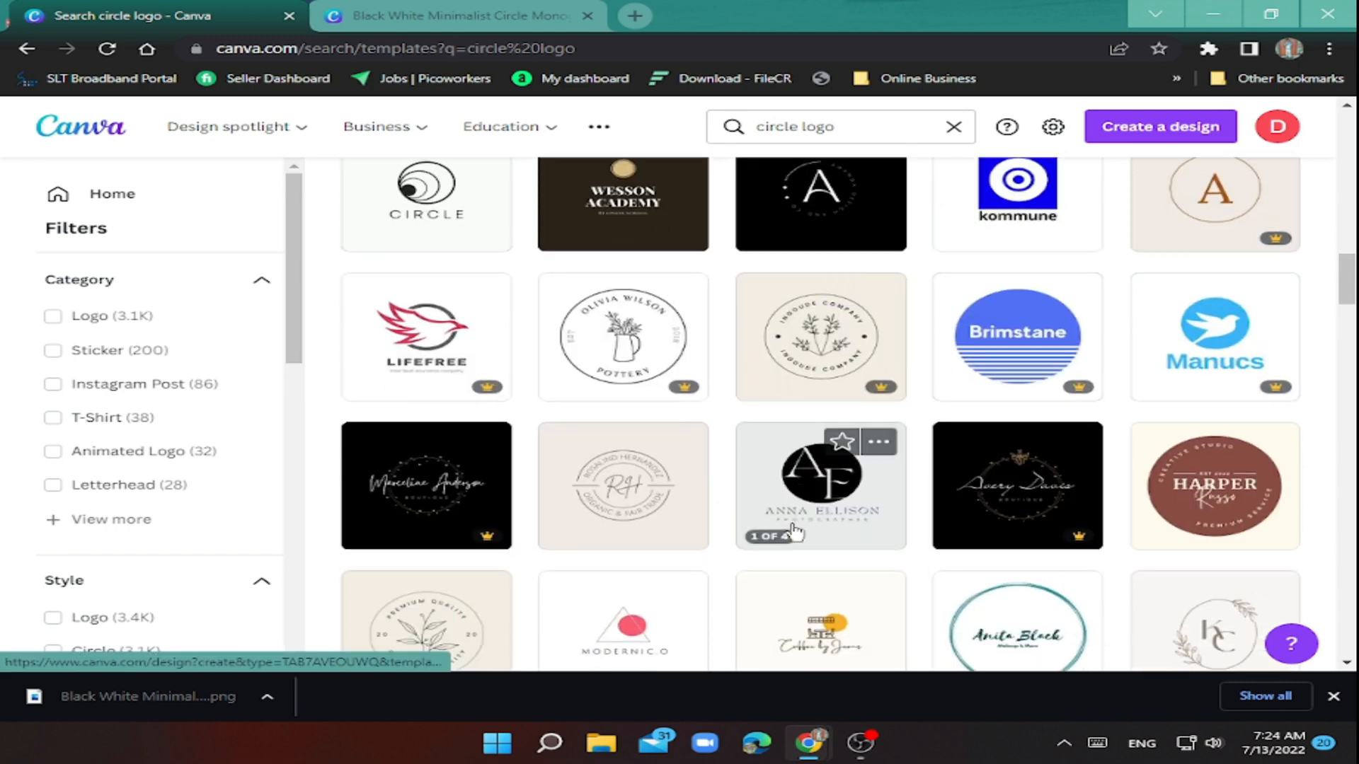
scroll(799, 532, down, 3)
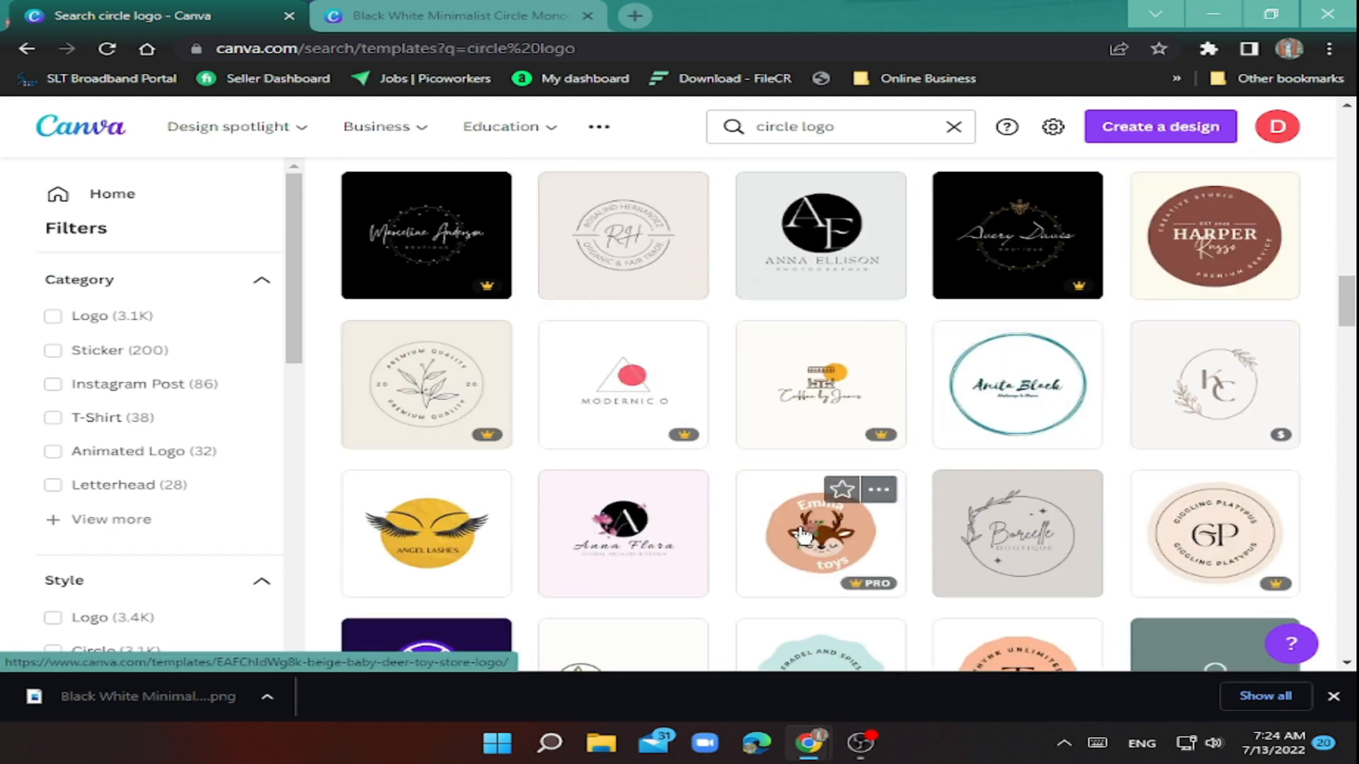
scroll(803, 536, down, 2)
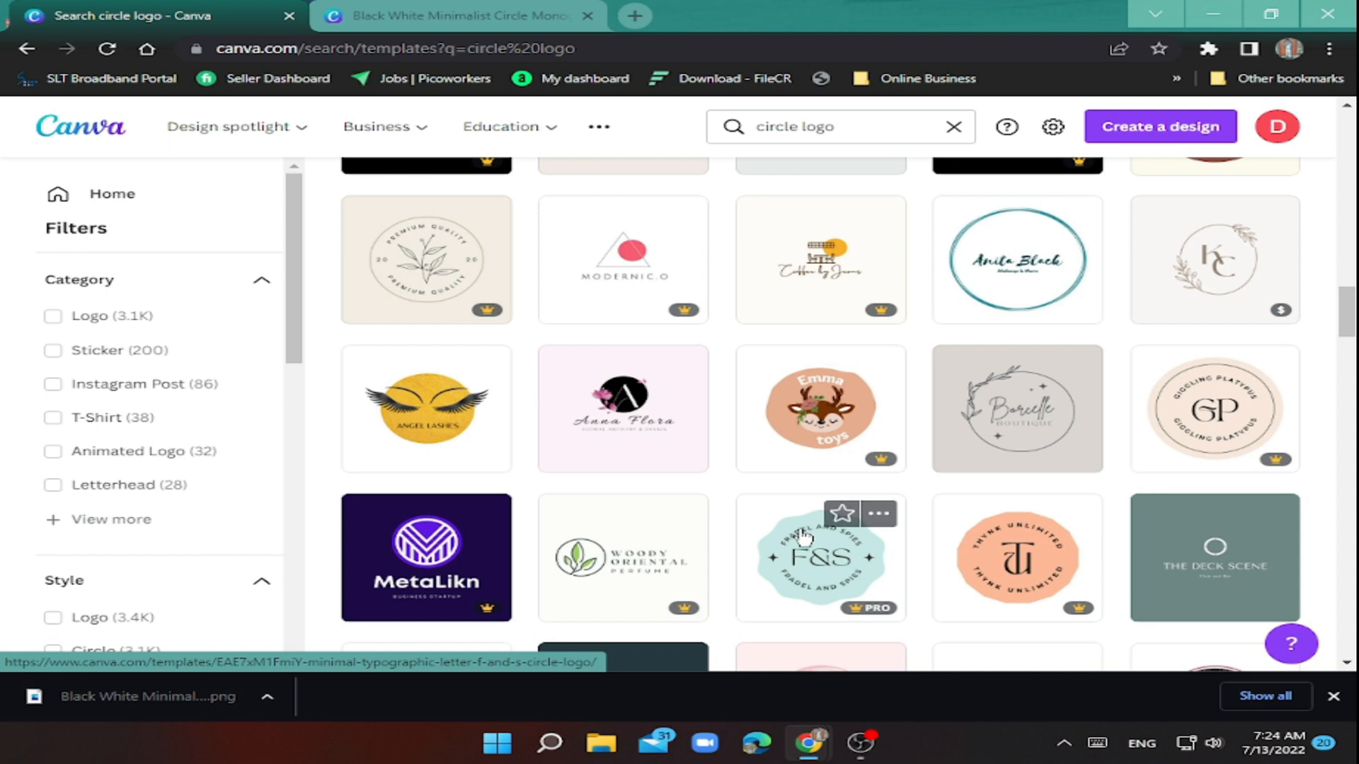
scroll(803, 545, down, 12)
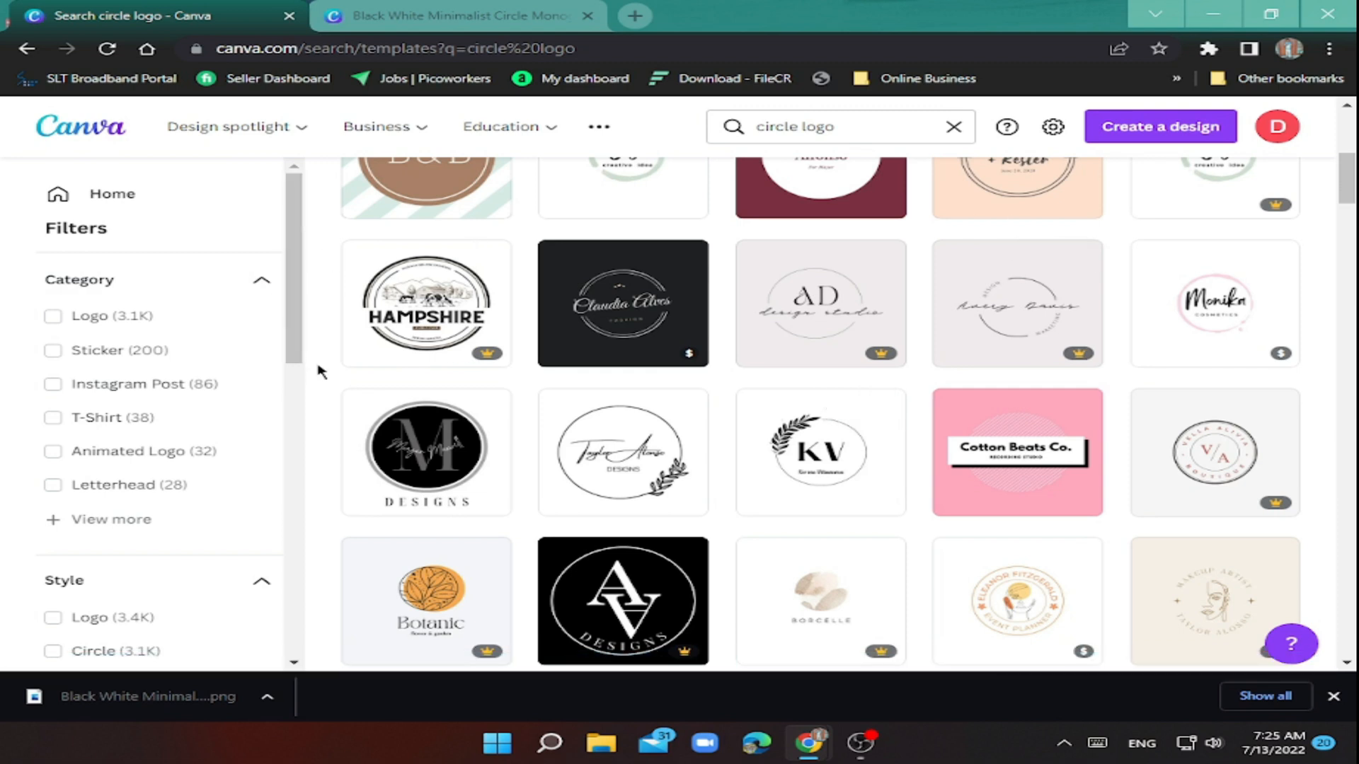
click(639, 480)
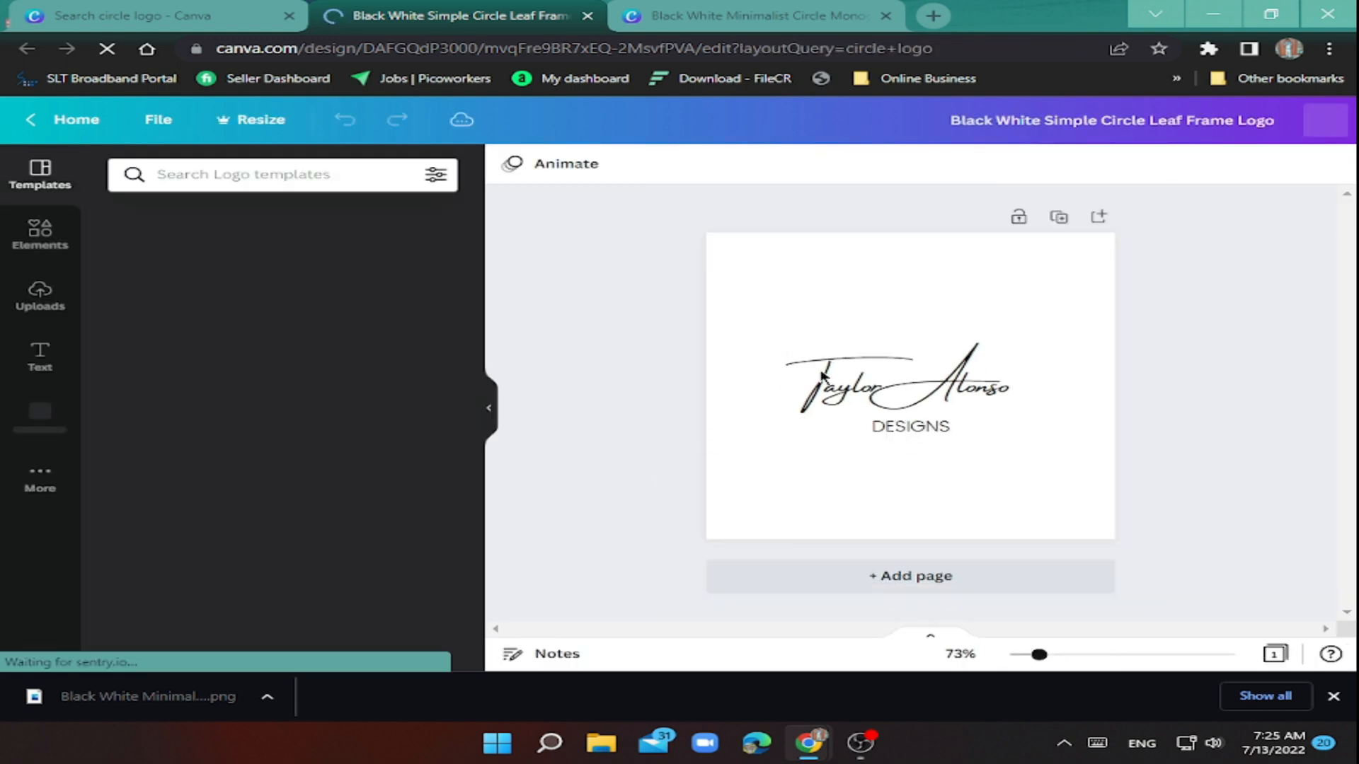
Step: Replace the script name inside the leaf-framed circle with "DENETH" in capital letters
click(881, 396)
double_click(989, 378)
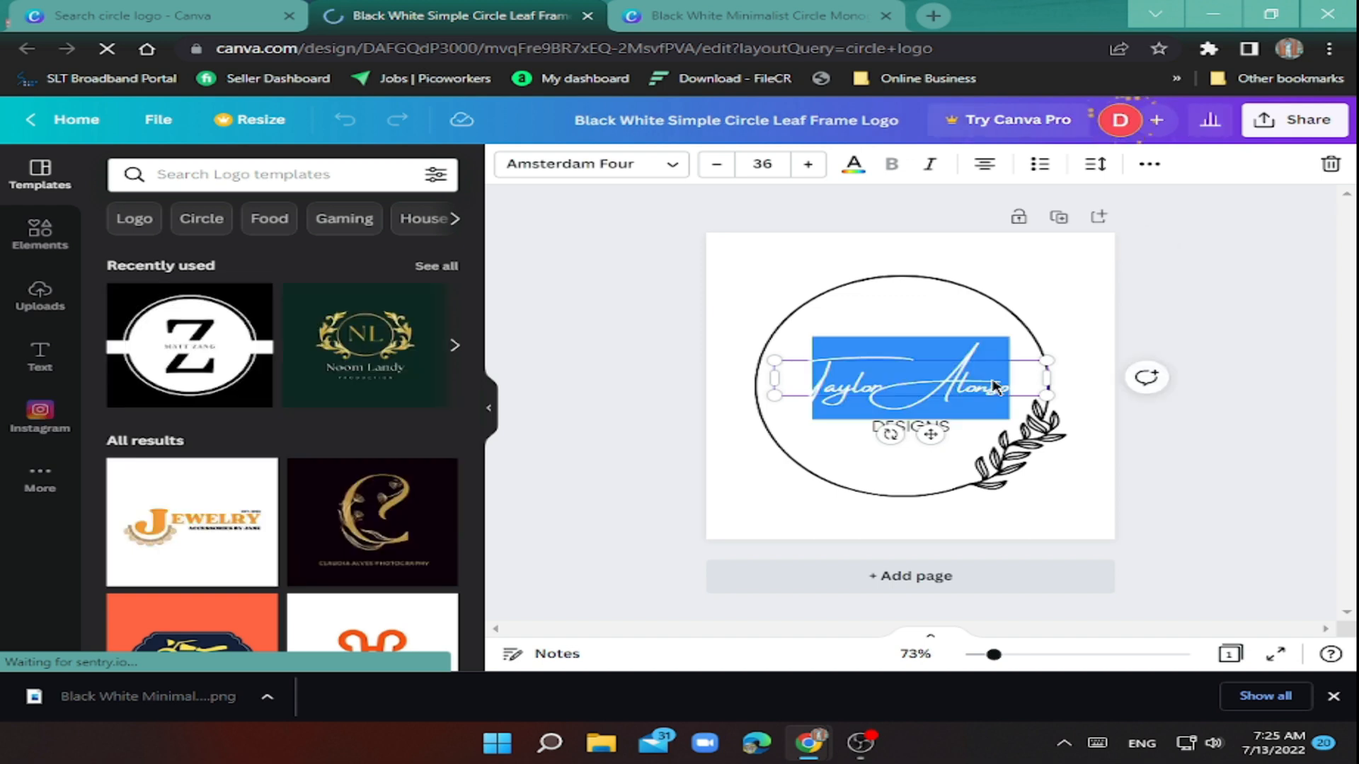
key(BackSpace)
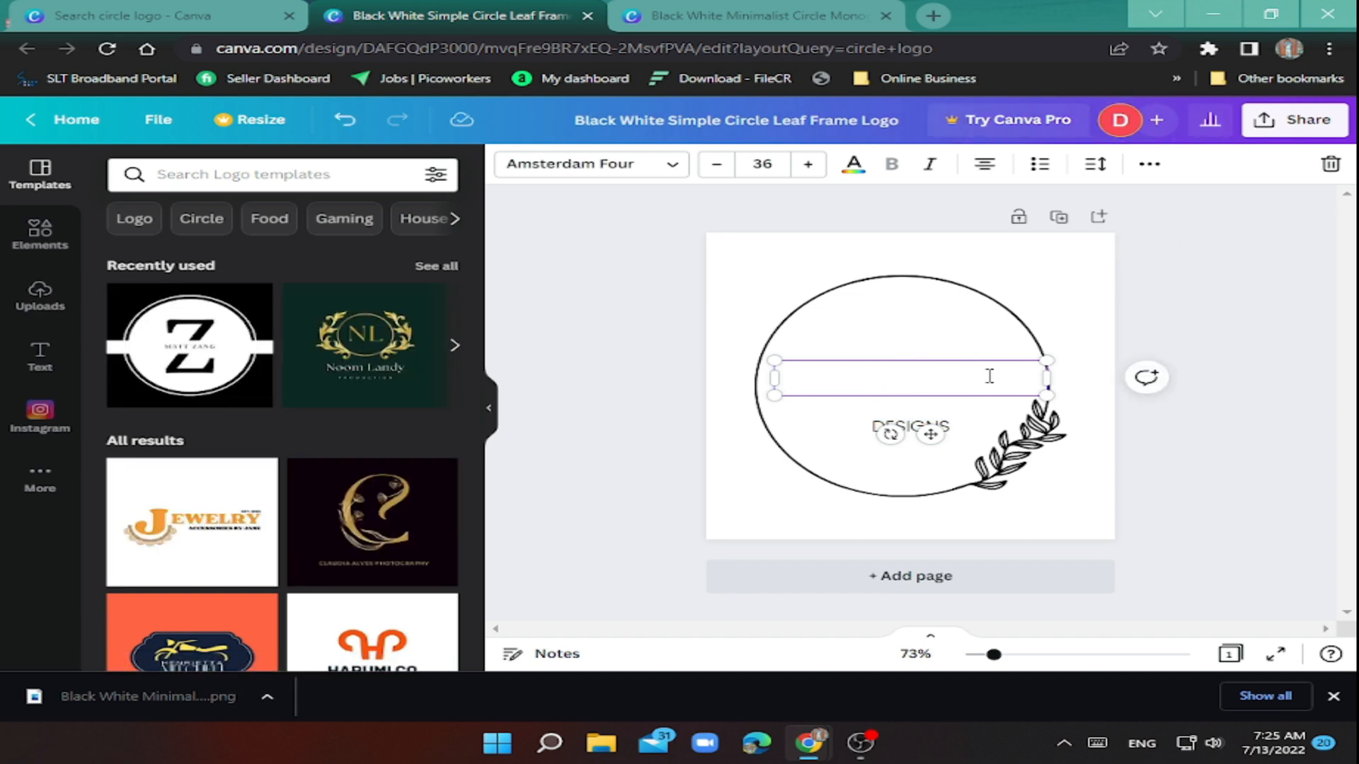
text(de)
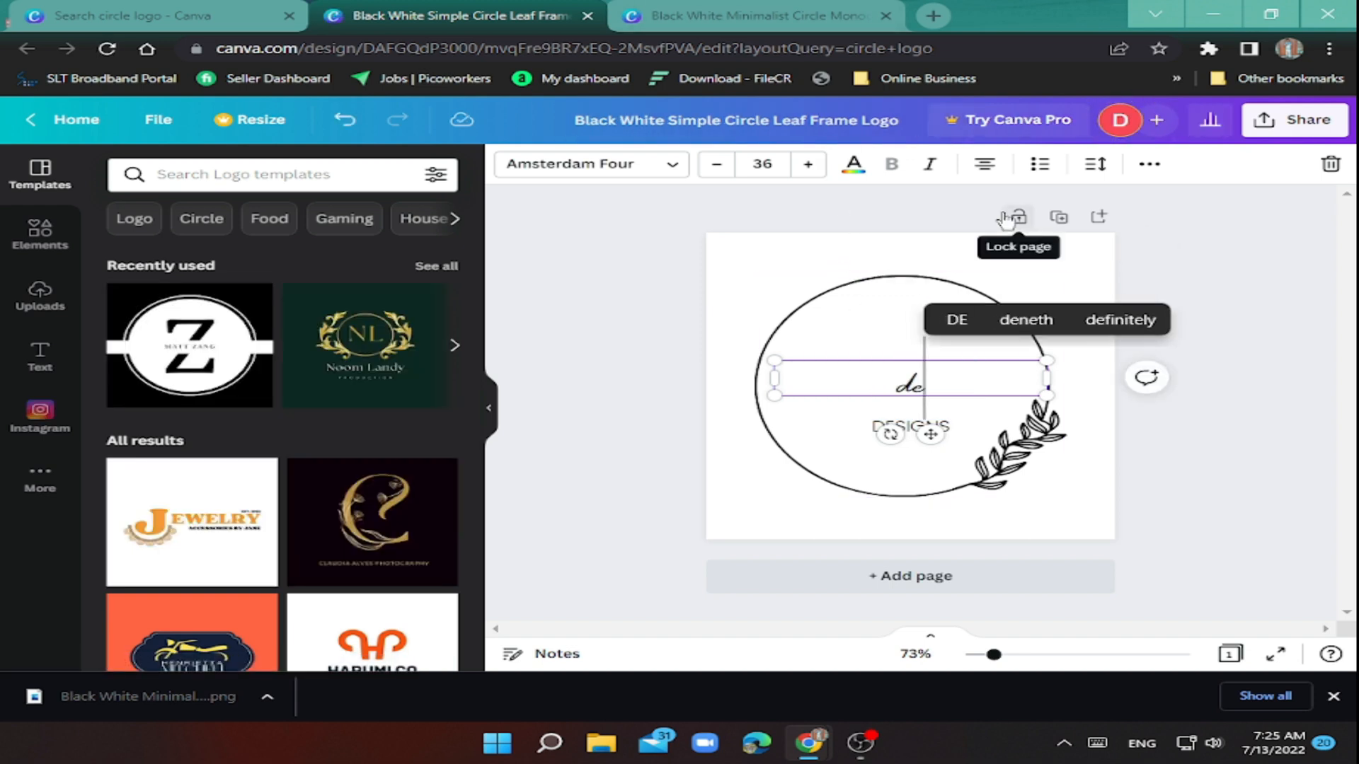
text(neth)
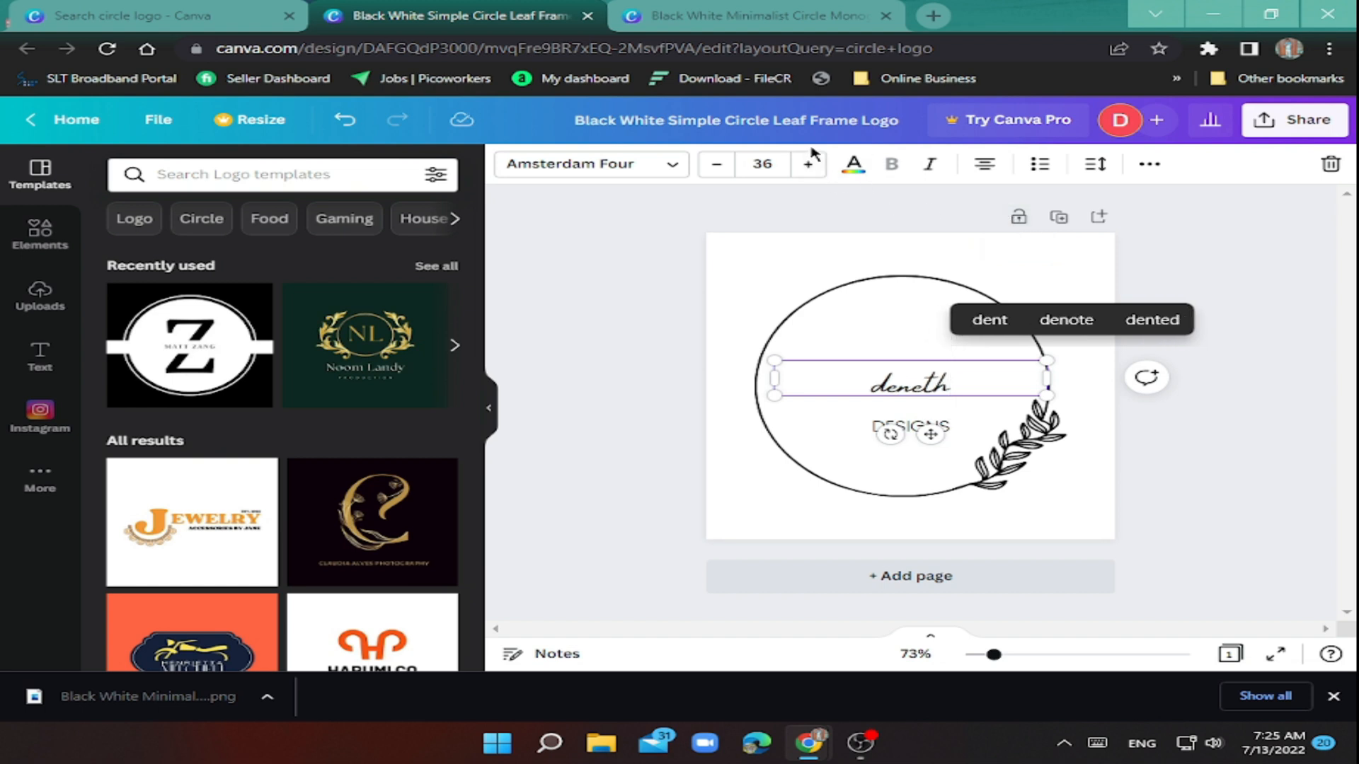
text( A)
key(BackSpace)
key(BackSpace)
key(BackSpace)
key(BackSpace)
key(BackSpace)
key(BackSpace)
key(BackSpace)
key(BackSpace)
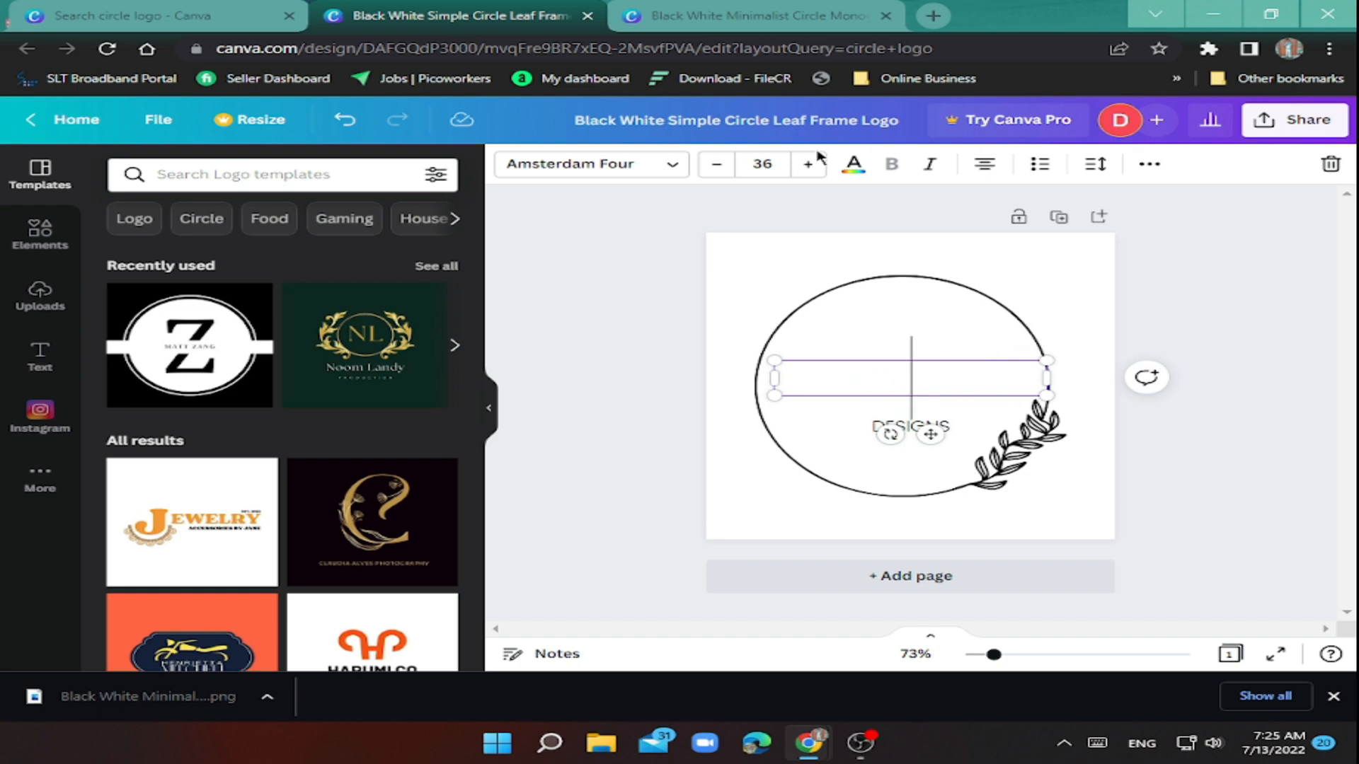
text(DENETH)
Step: Try Poppins Light on the DENETH text and settle on the Special Elite font
click(590, 163)
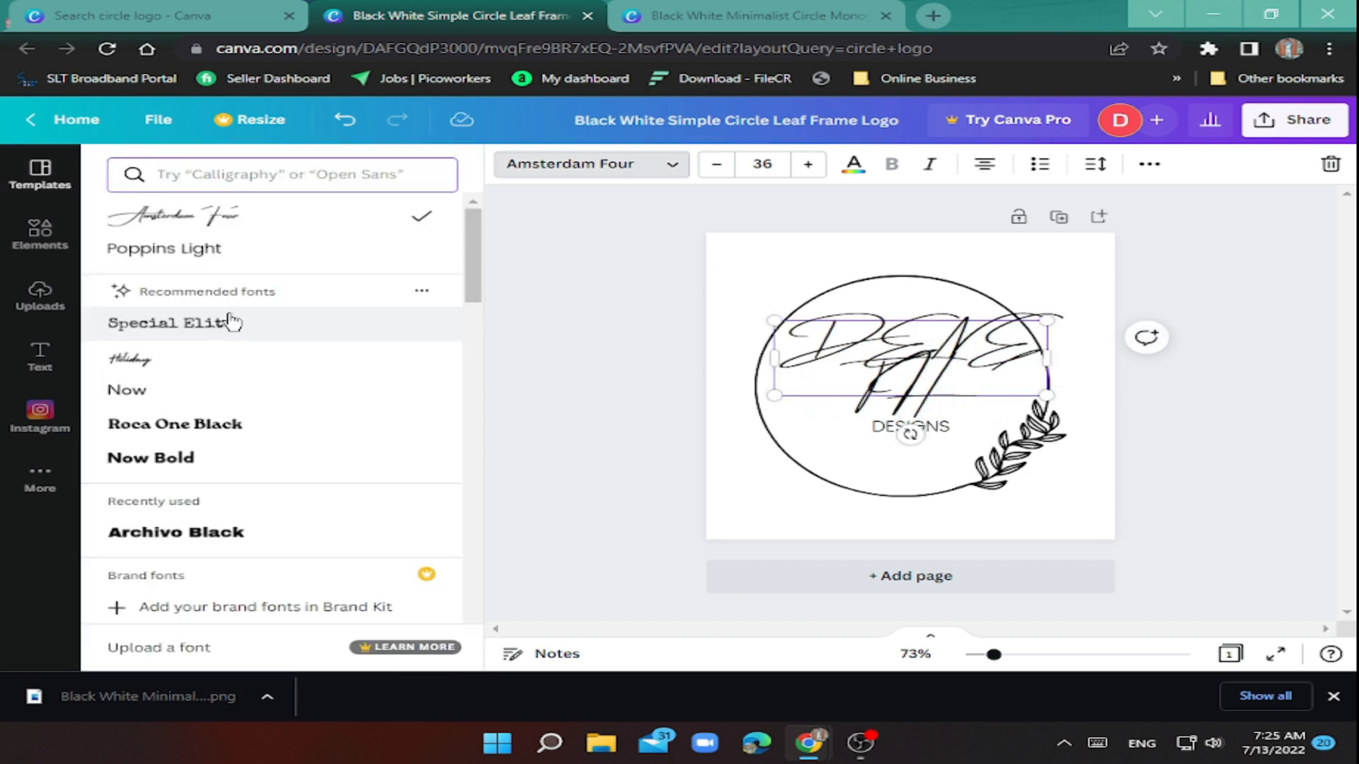
click(303, 254)
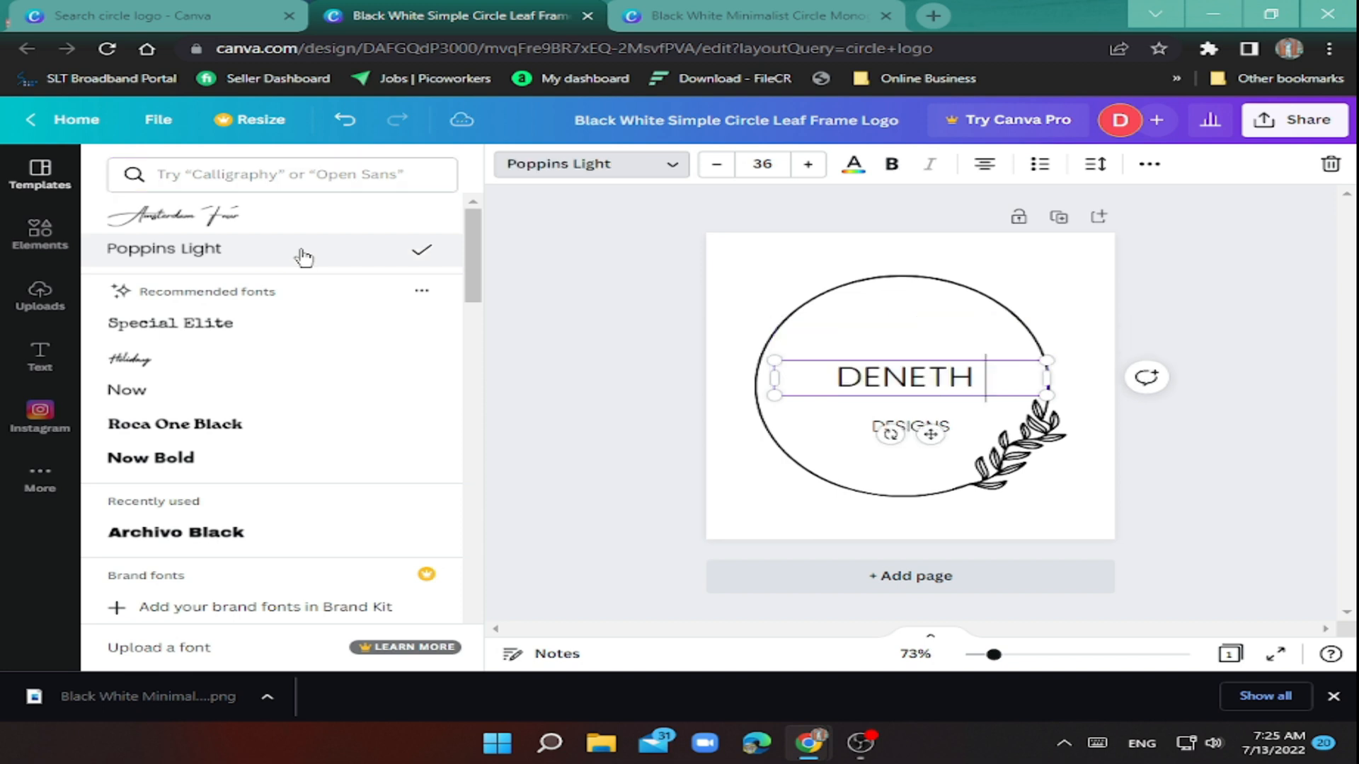
click(261, 332)
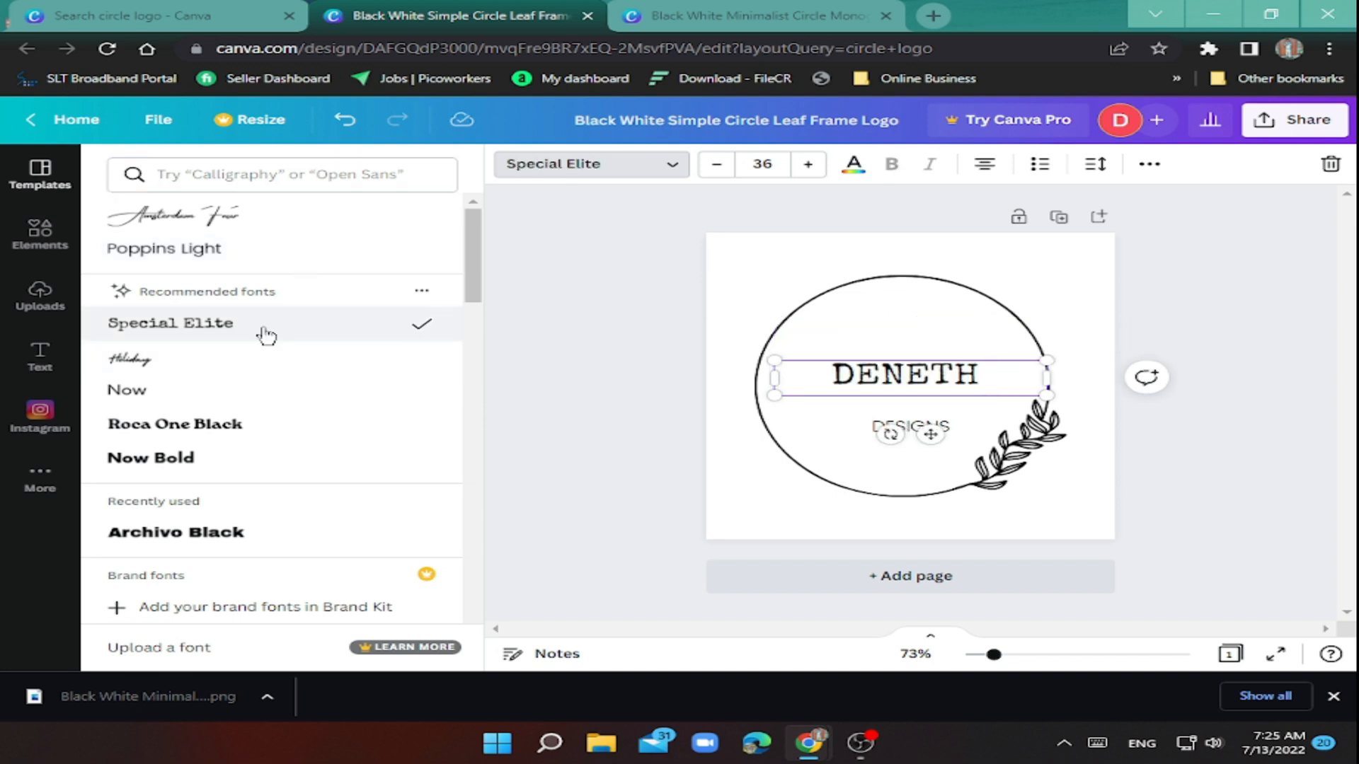
click(506, 253)
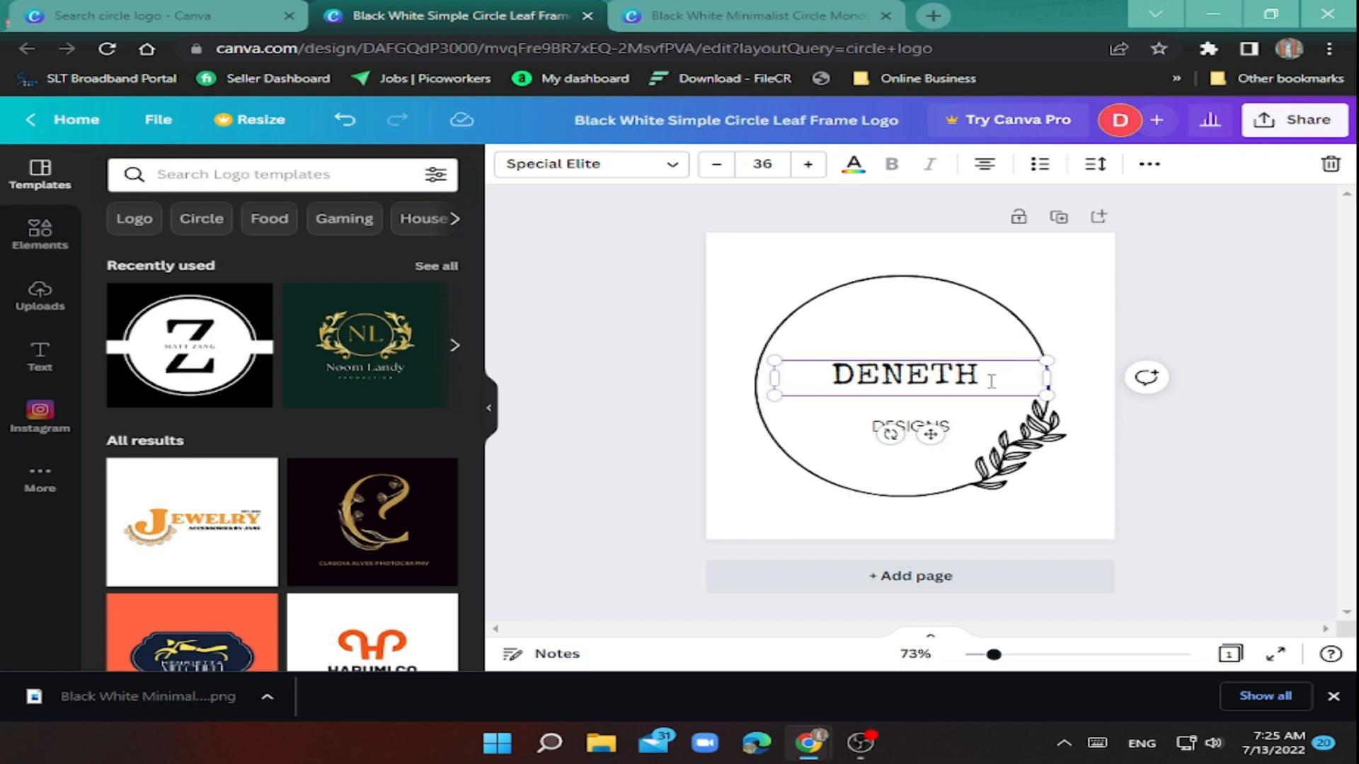
Step: Add "ACADEMY" after DENETH and widen the text box so the name fits on one line
text(ACADE)
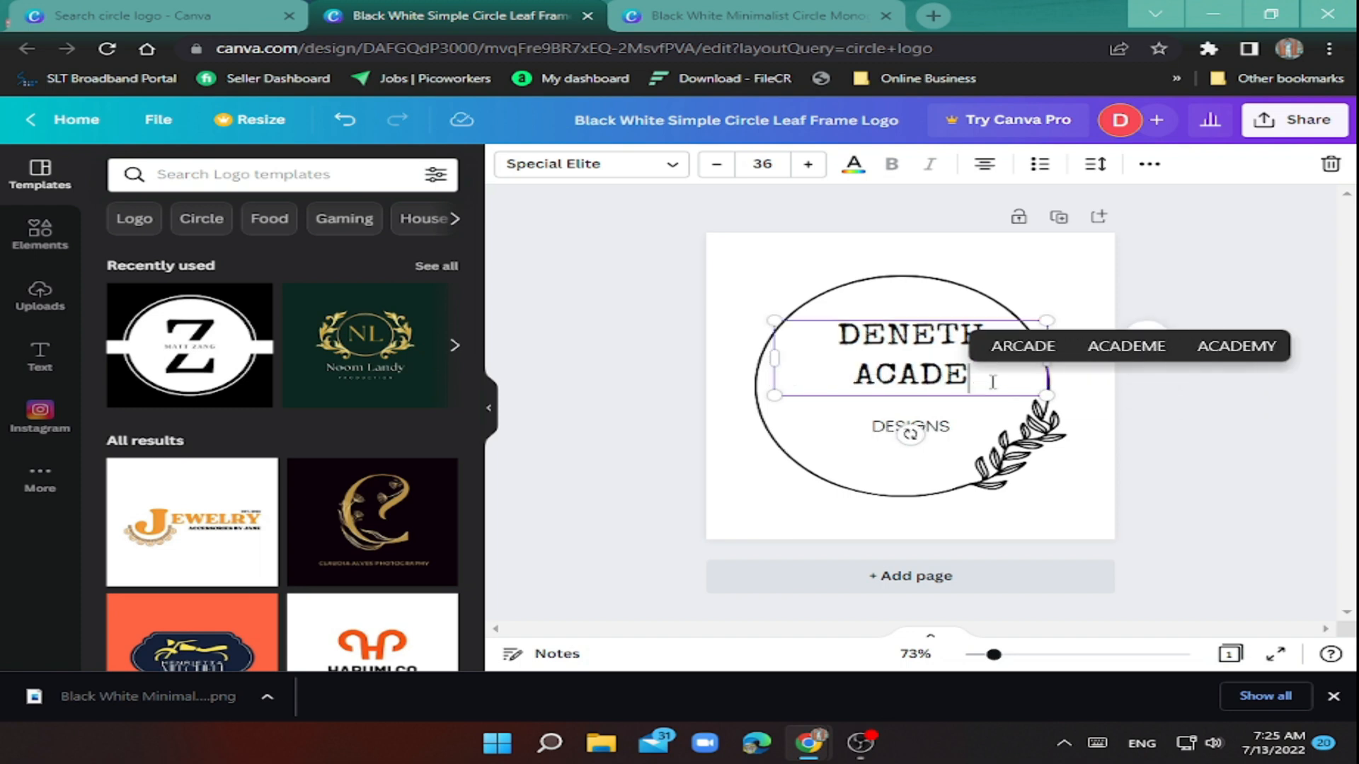
text(MY)
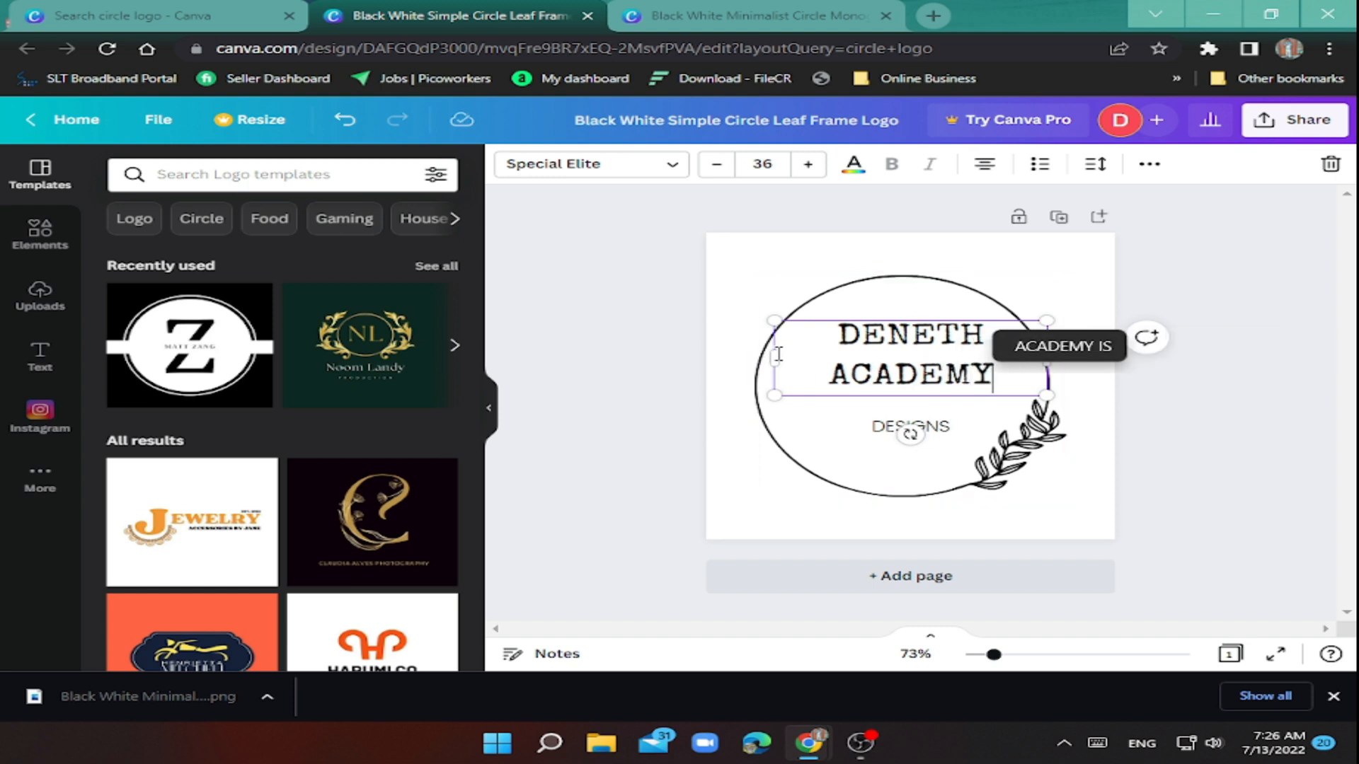
drag(774, 359, 733, 364)
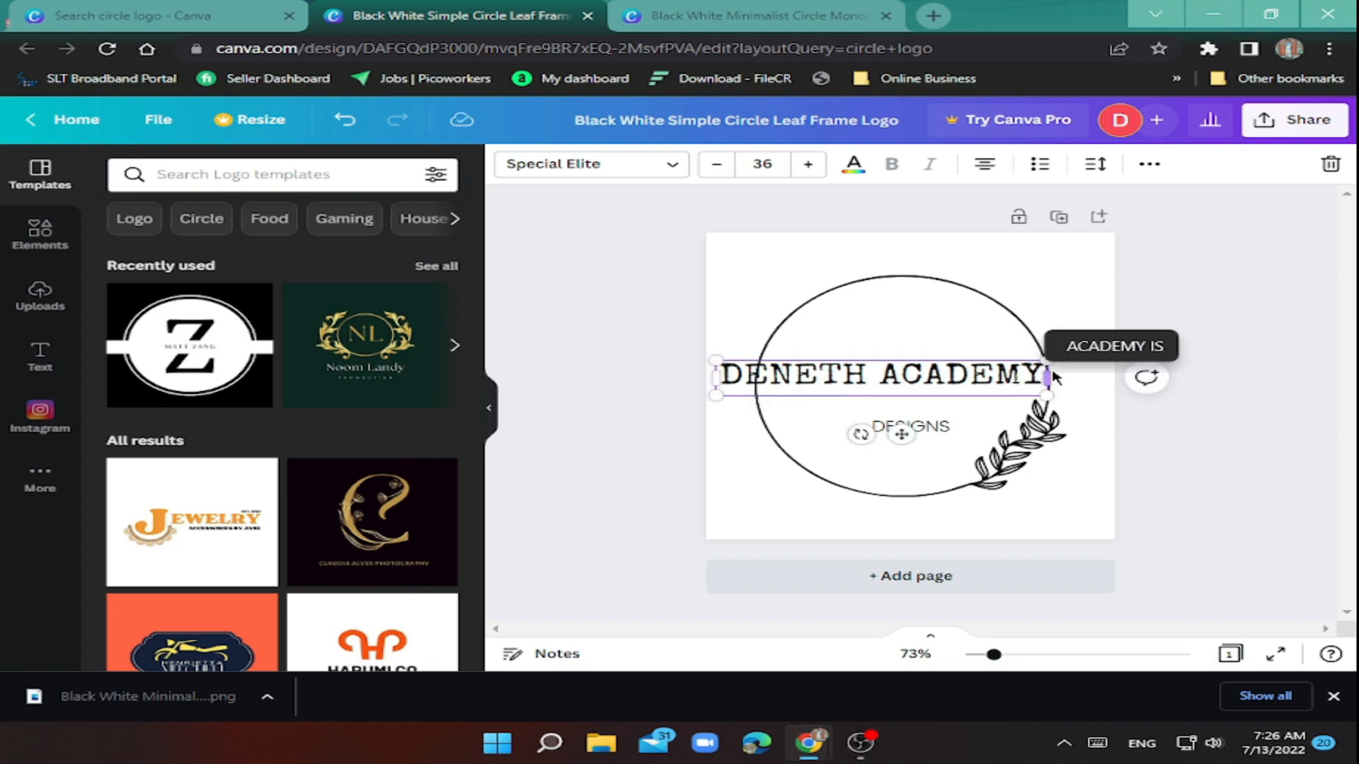
Step: Scale and centre the DENETH ACADEMY text inside the circle and delete the DESIGNS line below it
drag(1045, 394, 982, 397)
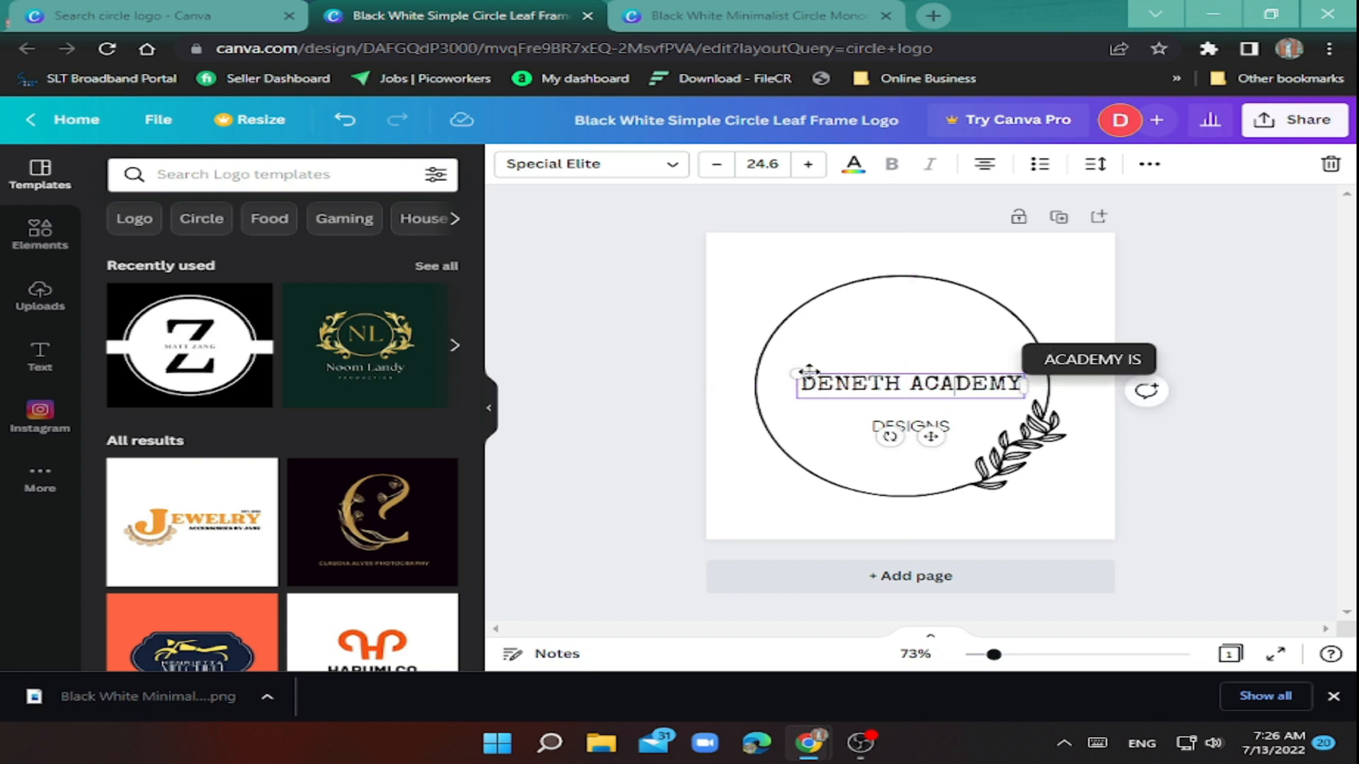
drag(796, 373, 760, 369)
drag(893, 366, 910, 367)
click(902, 427)
key(Delete)
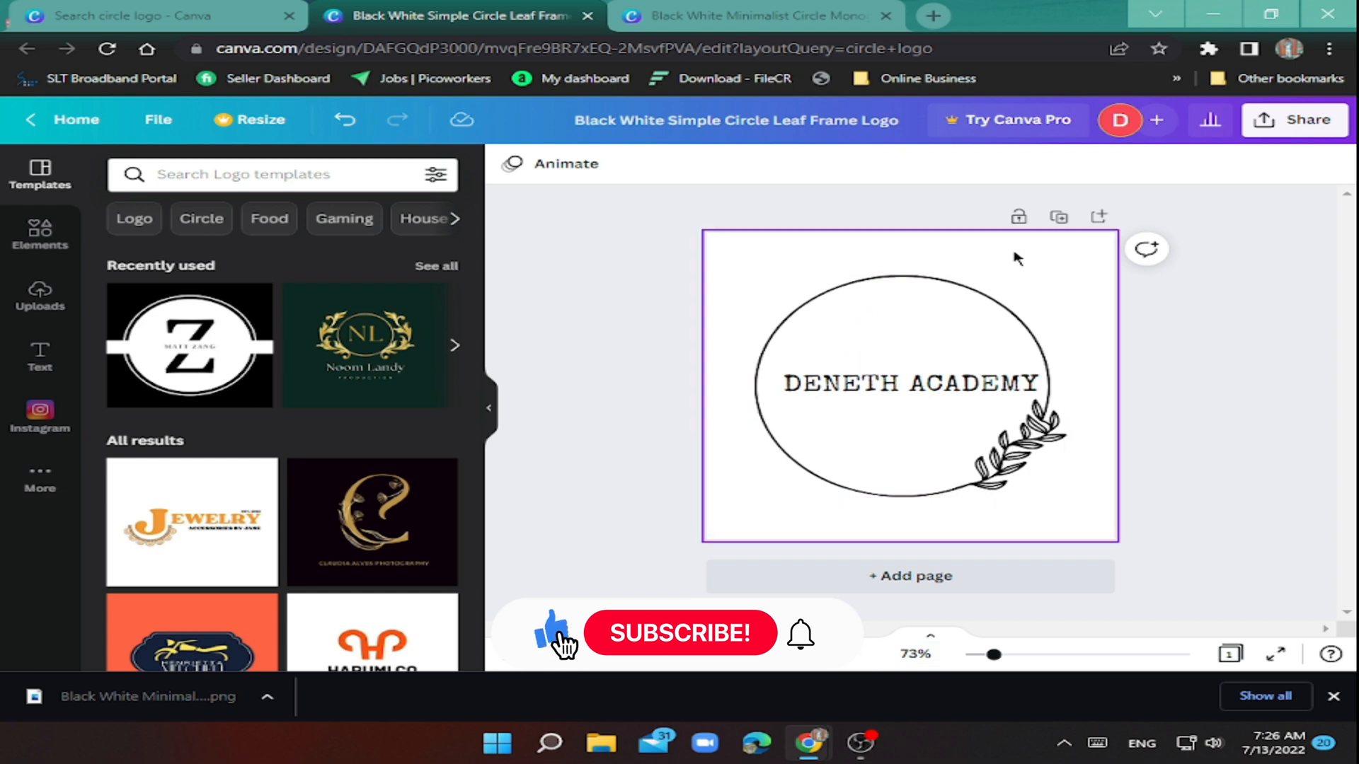
Step: Try red (#FF1616) on the circle leaf frame and set the frame's colour back to black
click(995, 455)
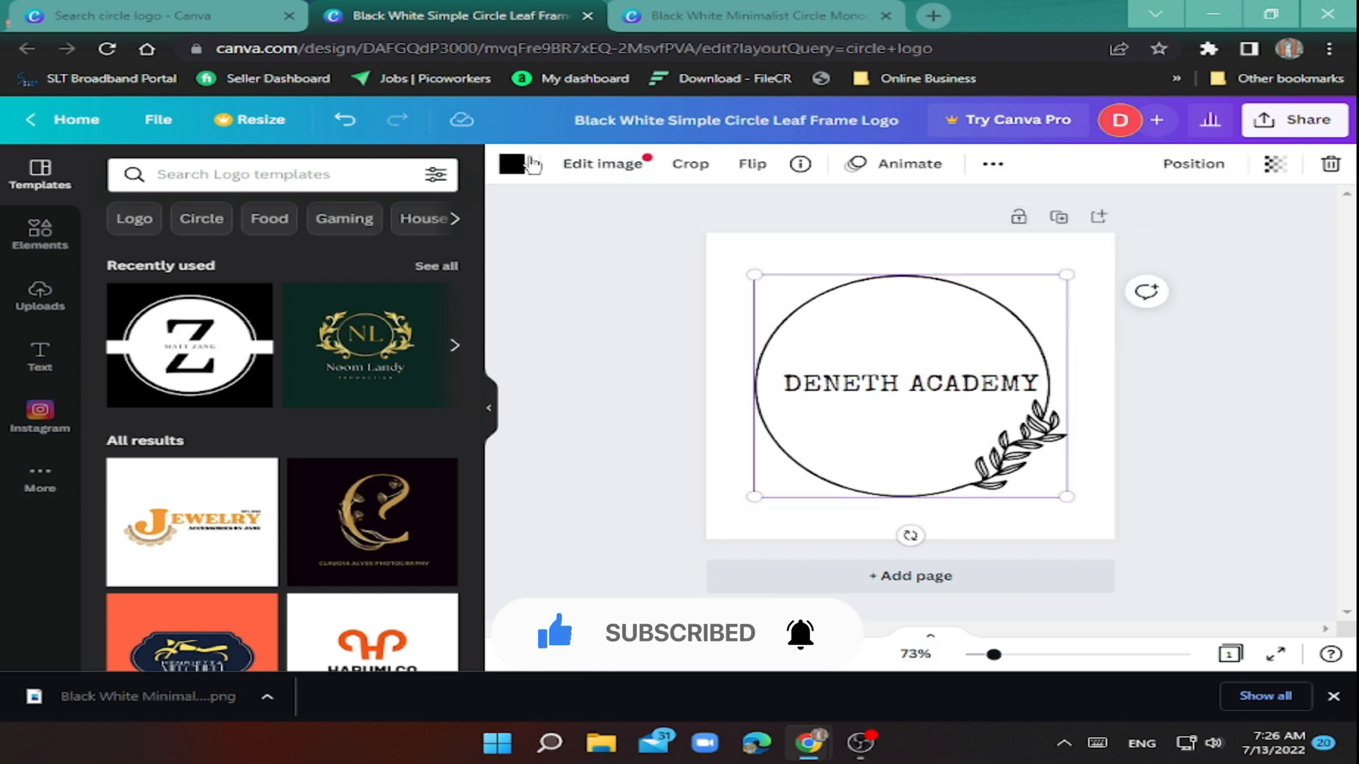
click(529, 163)
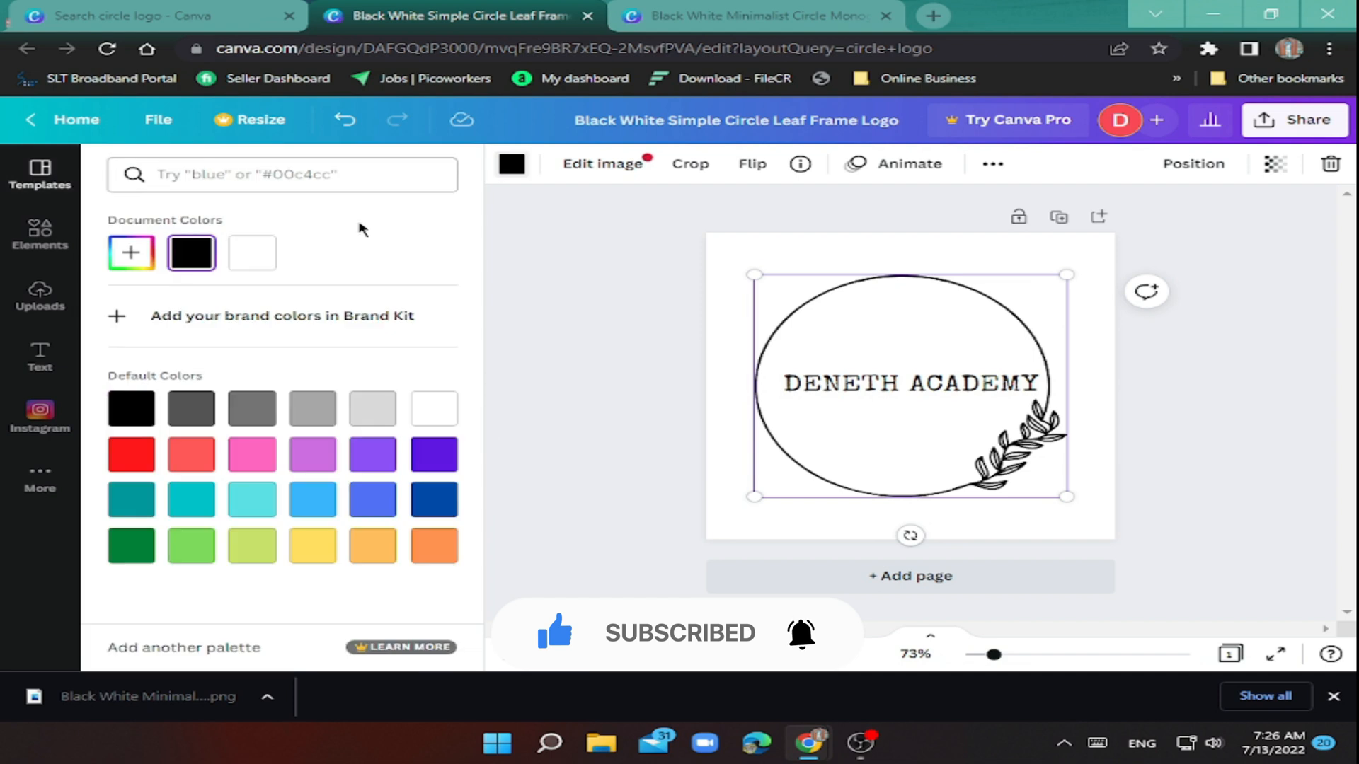
click(129, 460)
click(131, 252)
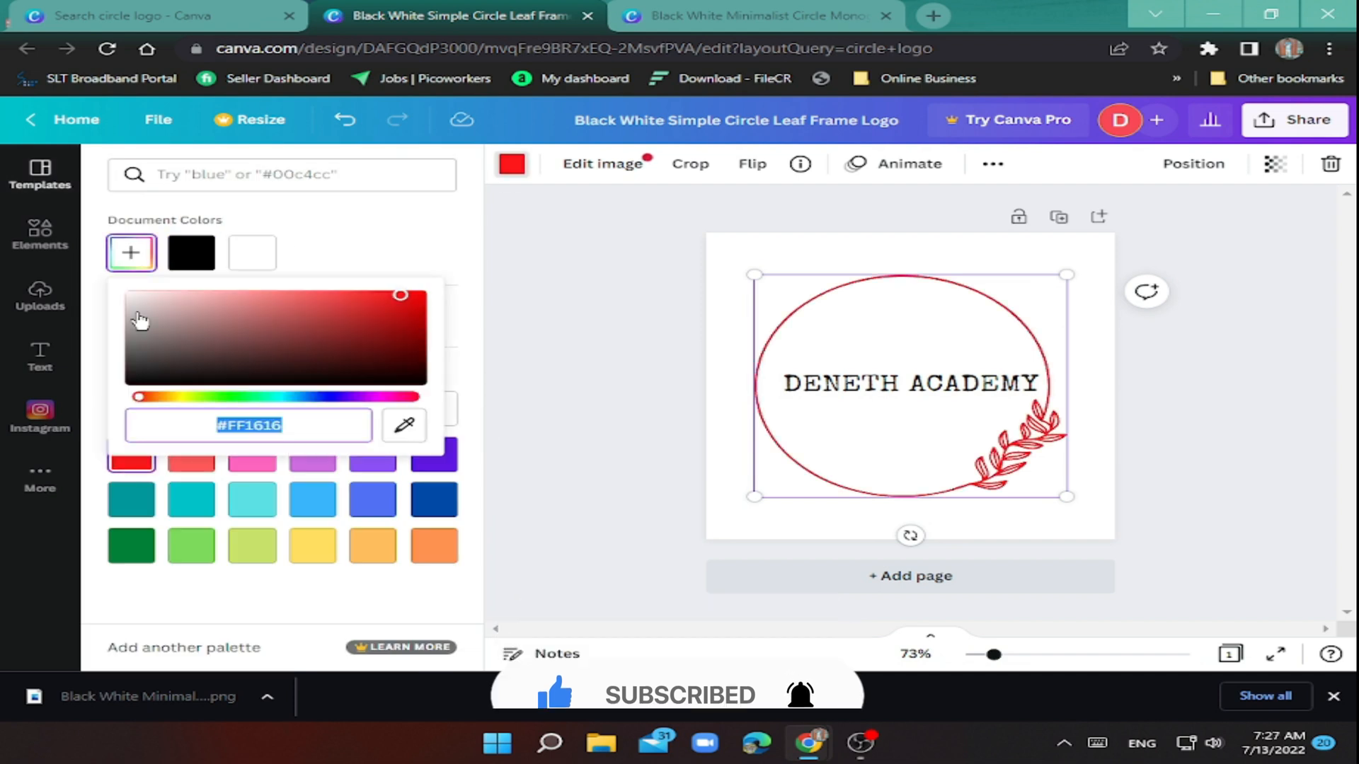
drag(139, 400, 436, 430)
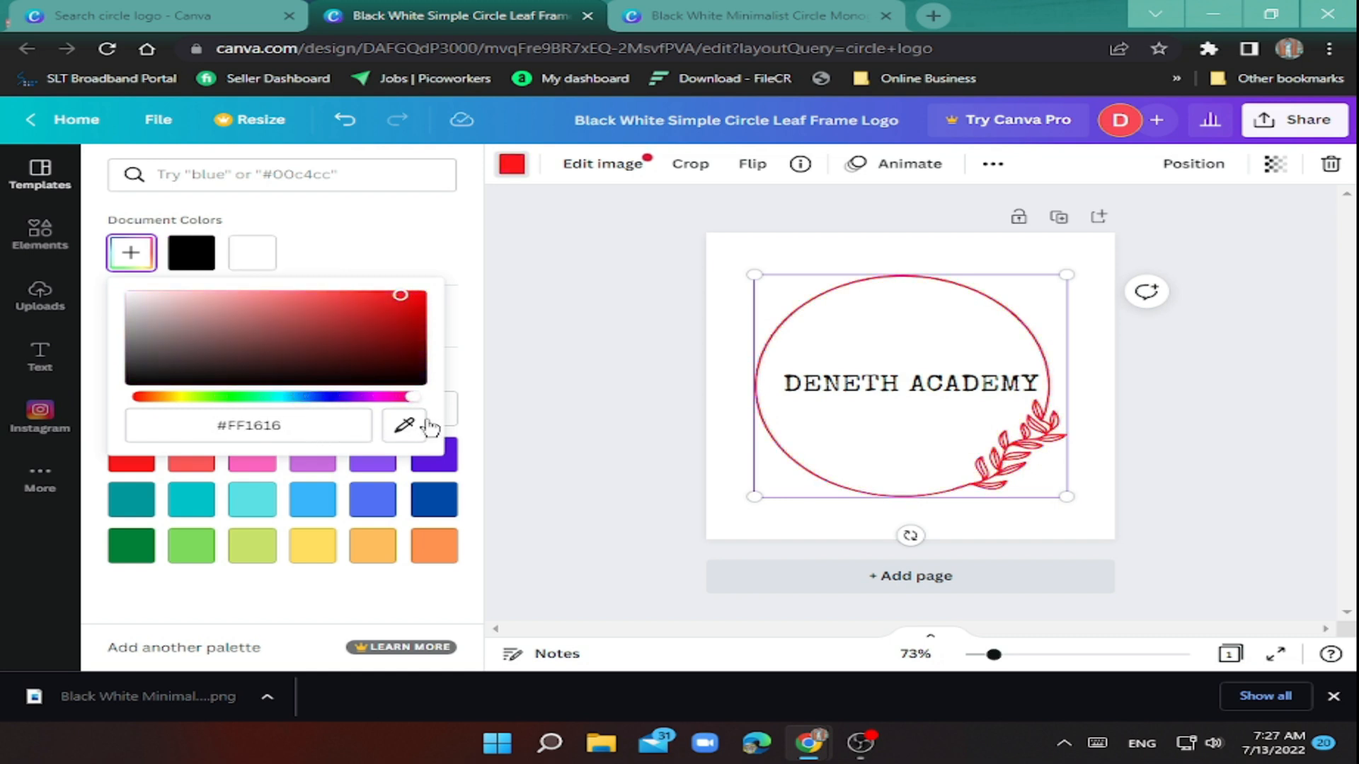
click(190, 253)
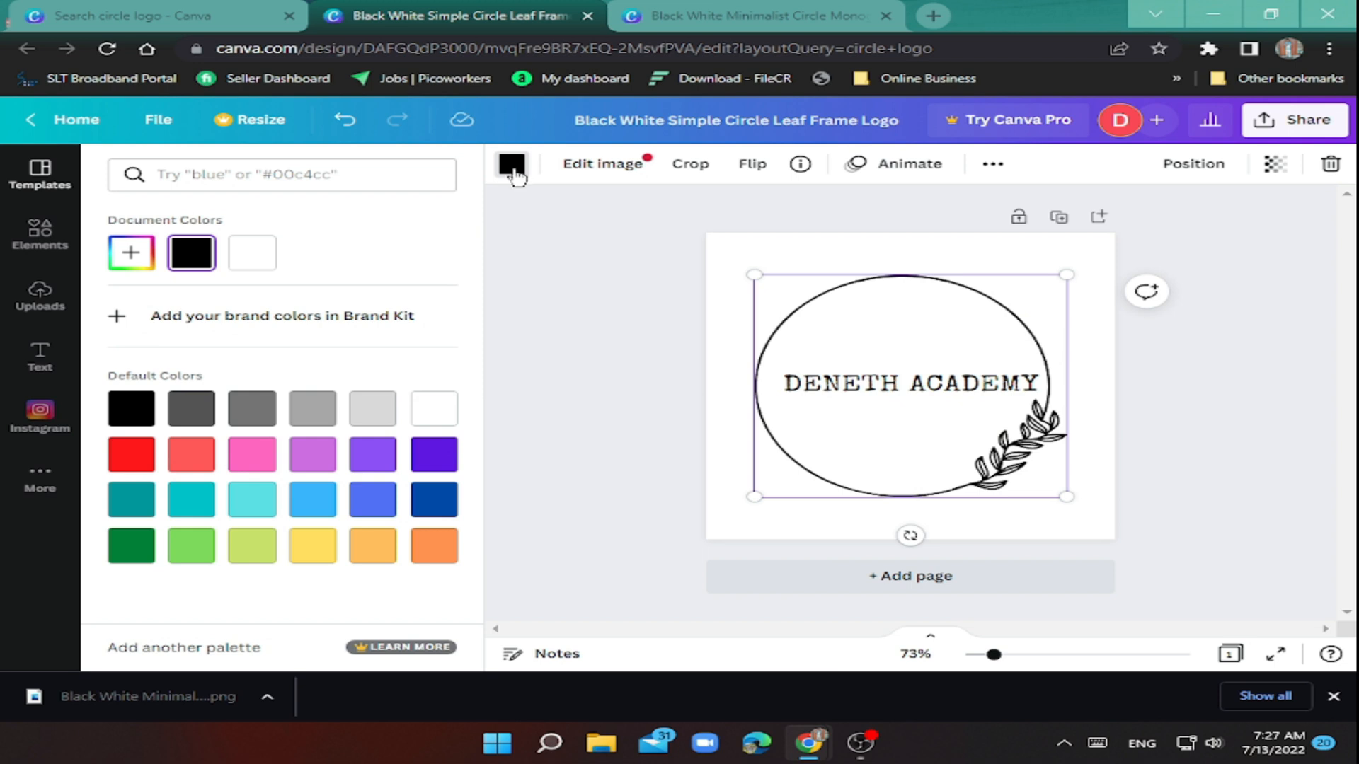
click(858, 359)
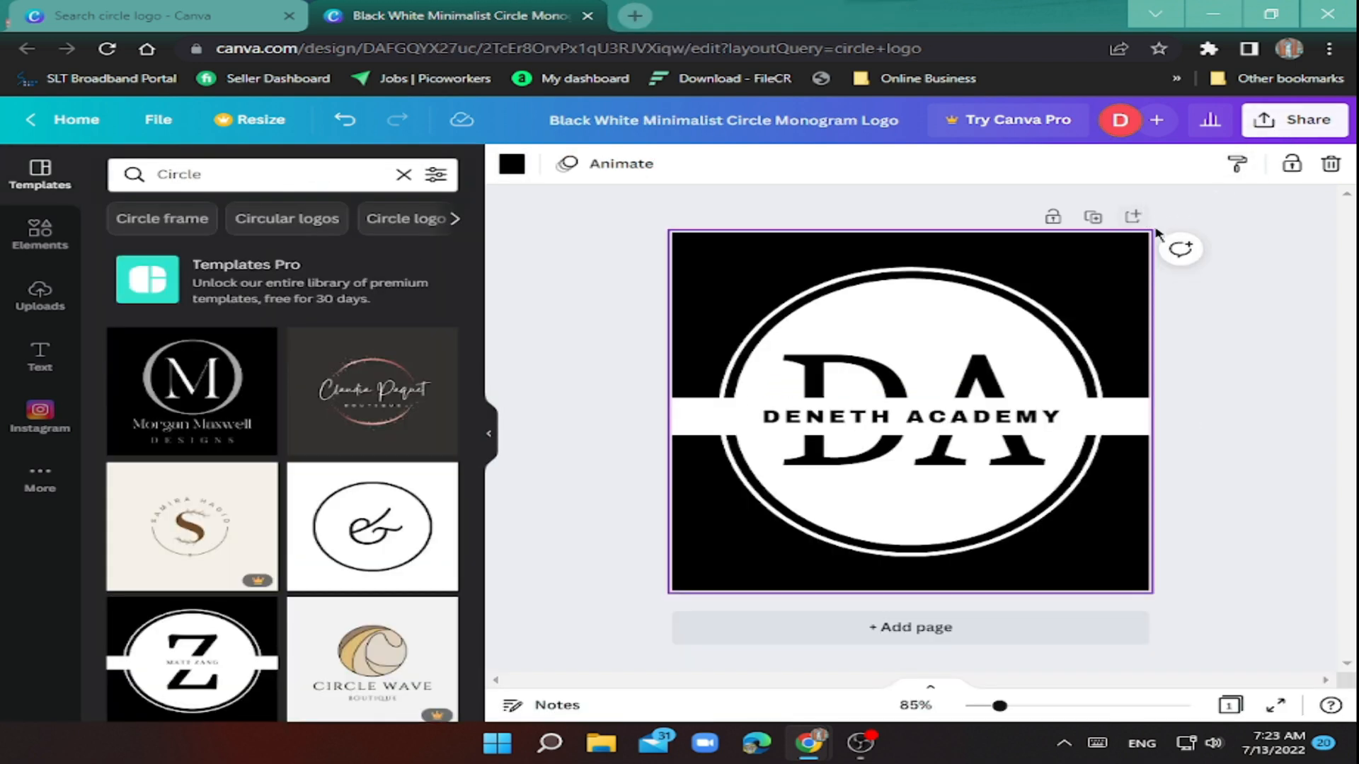
Step: Download the black and white DA monogram logo as a PNG, keeping the default size and saved download settings
click(1286, 135)
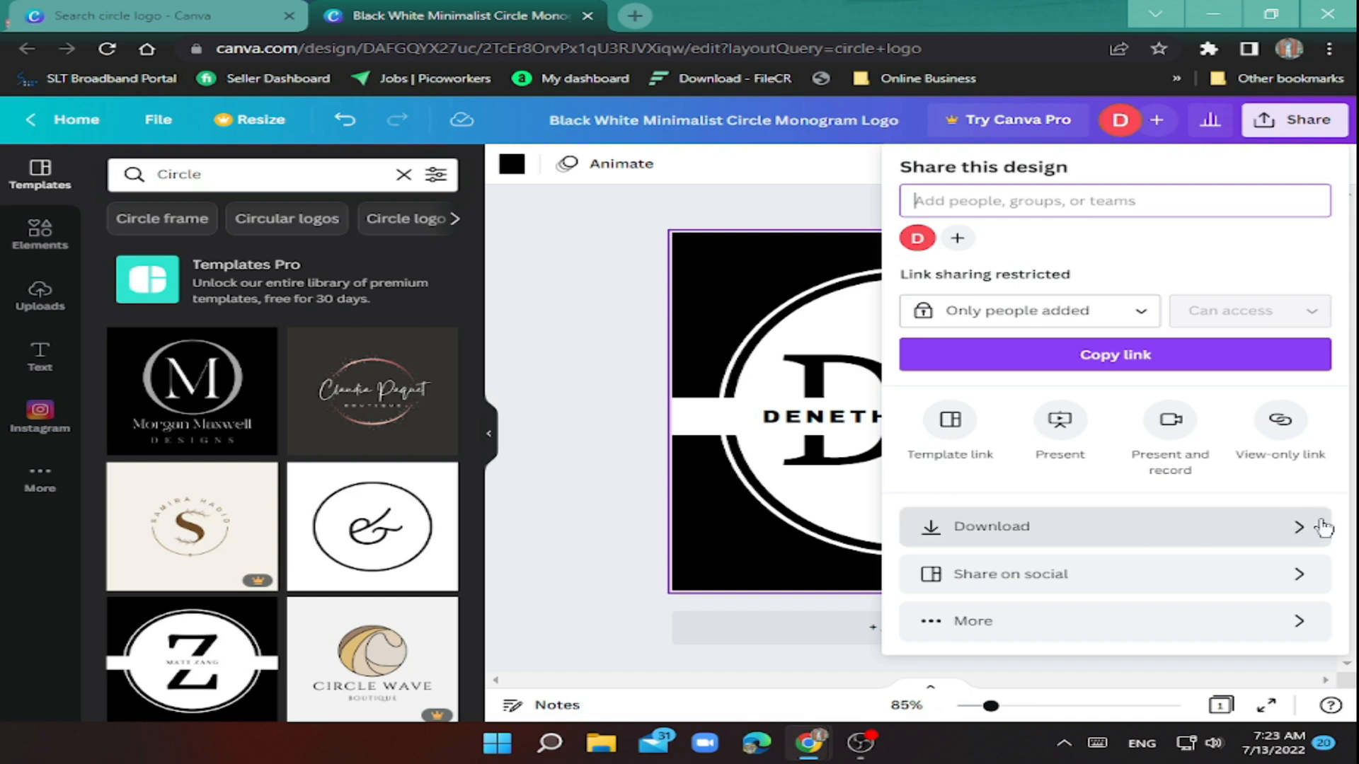
click(1108, 532)
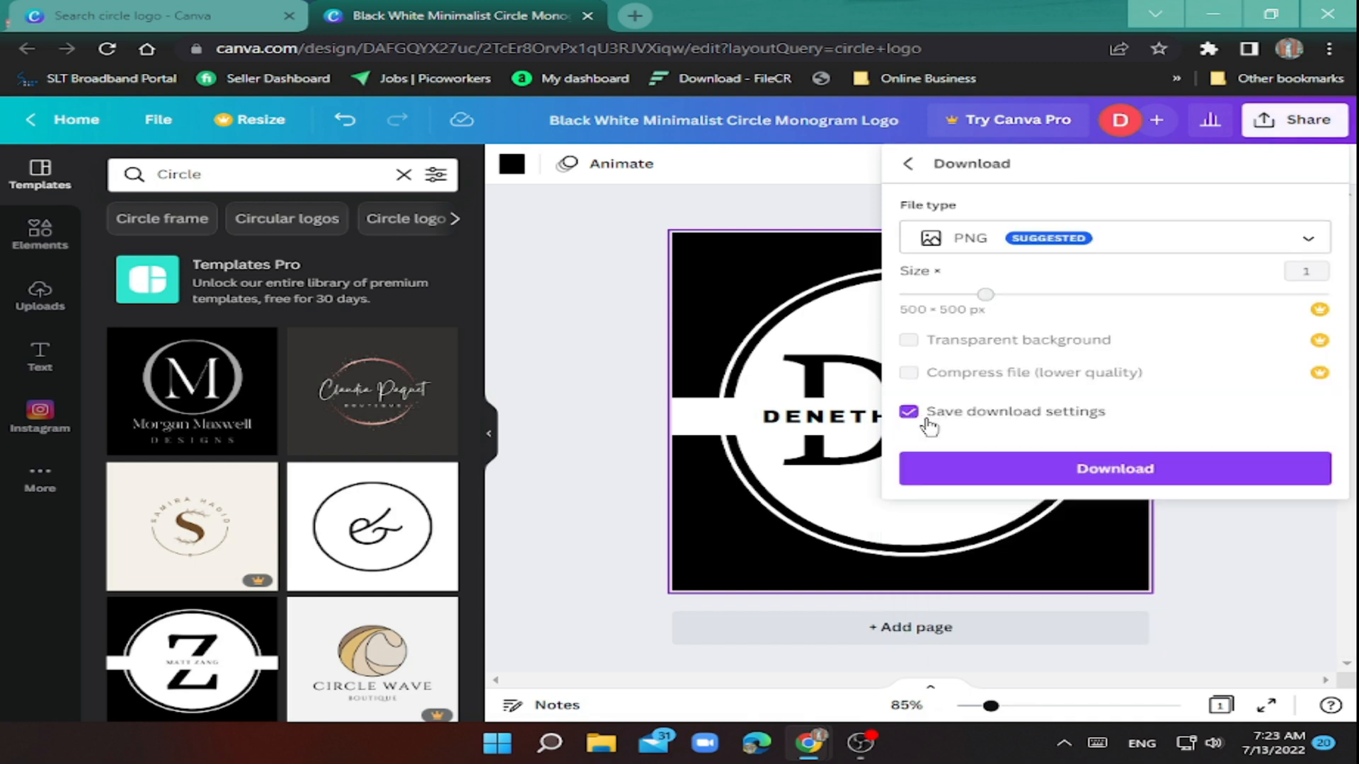
click(1252, 240)
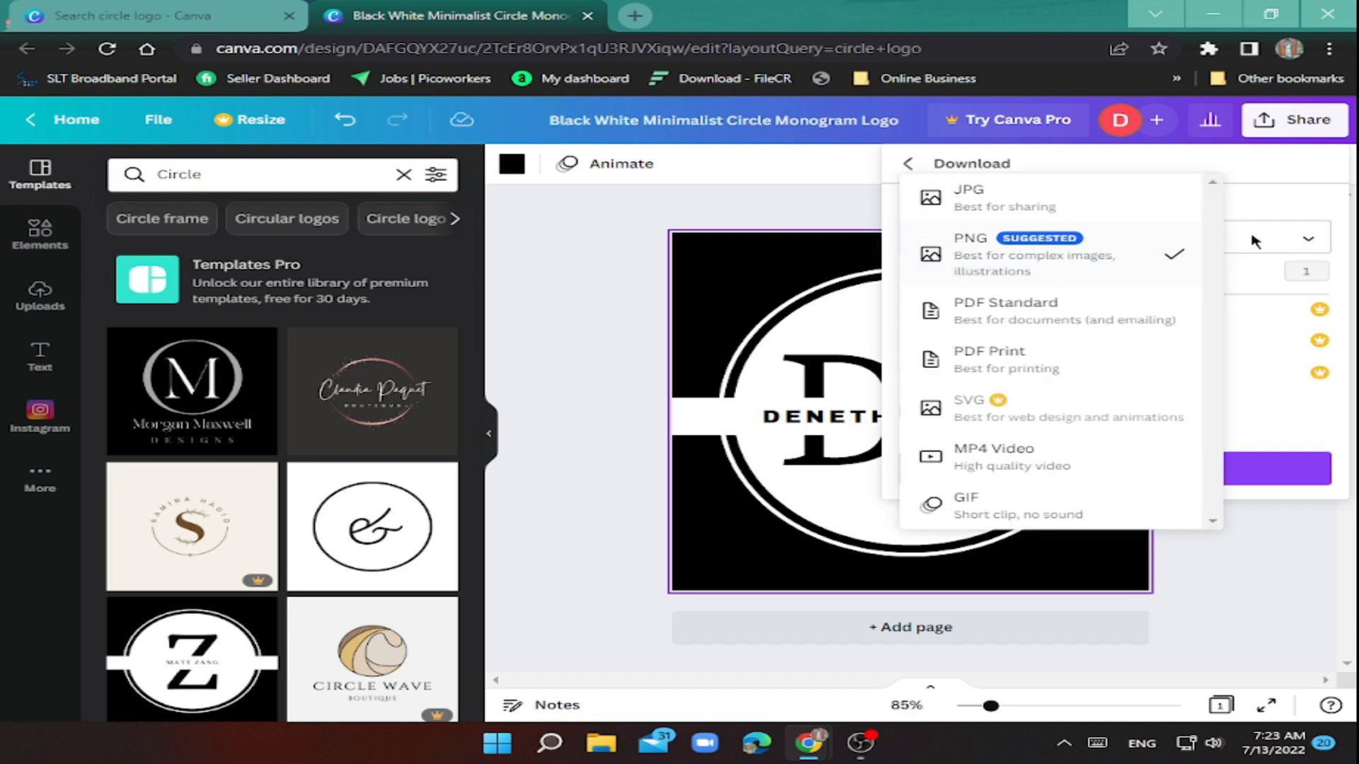
click(1059, 256)
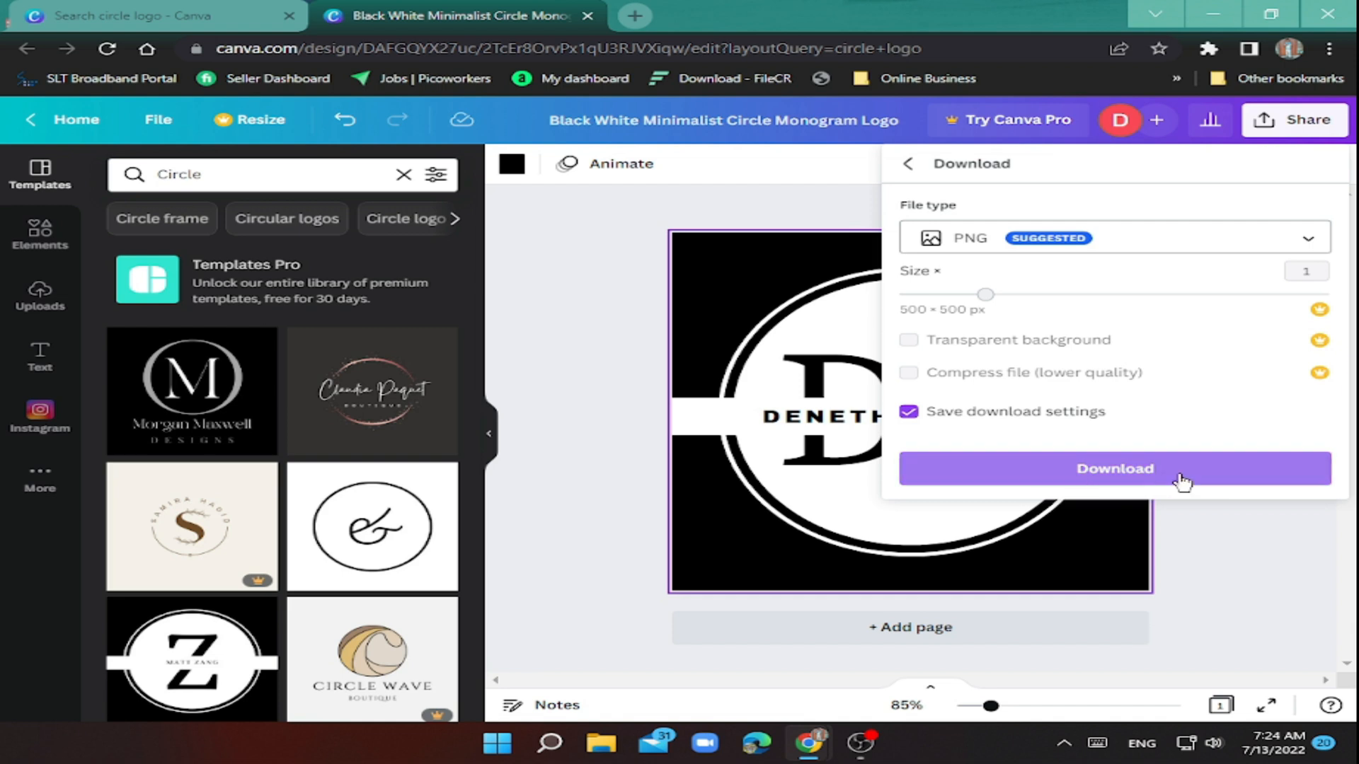
click(1116, 482)
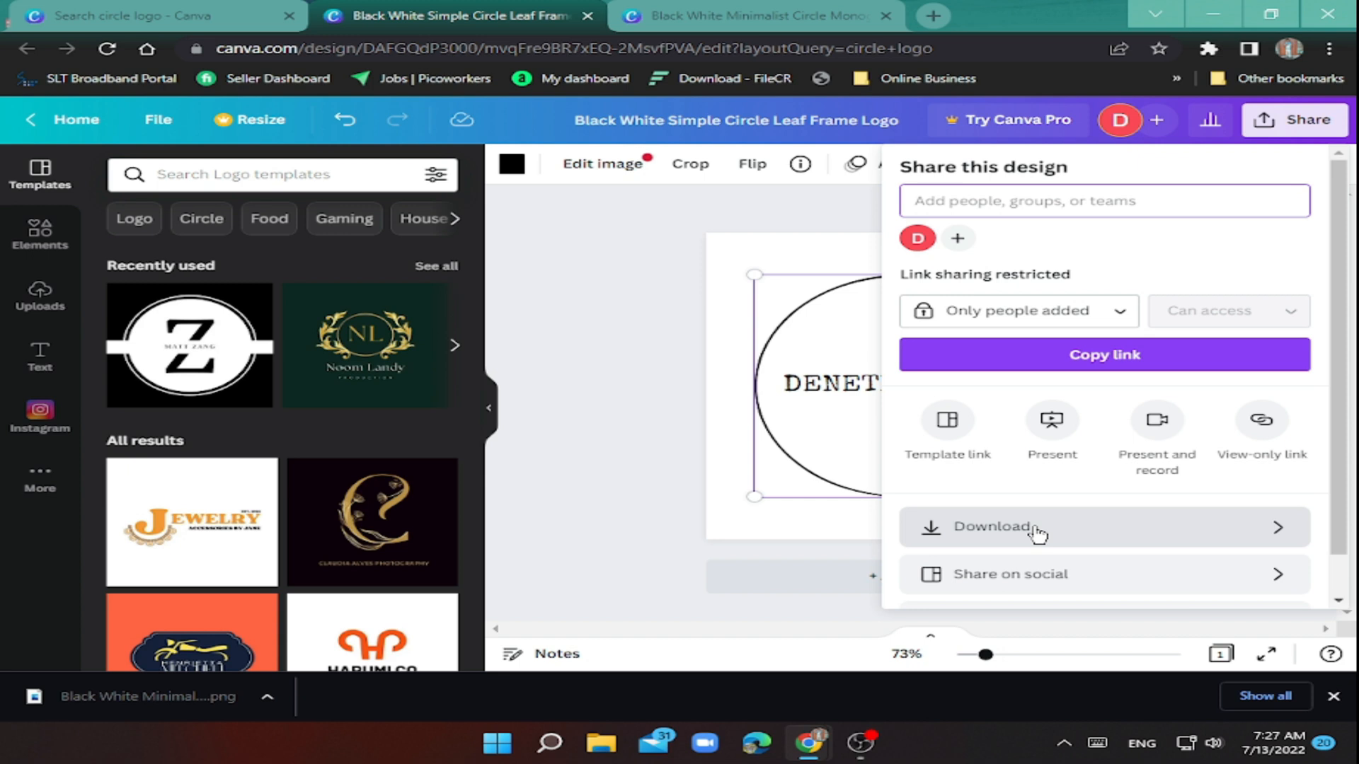
Step: Download the circle leaf frame logo as a PNG at its default size
click(1035, 533)
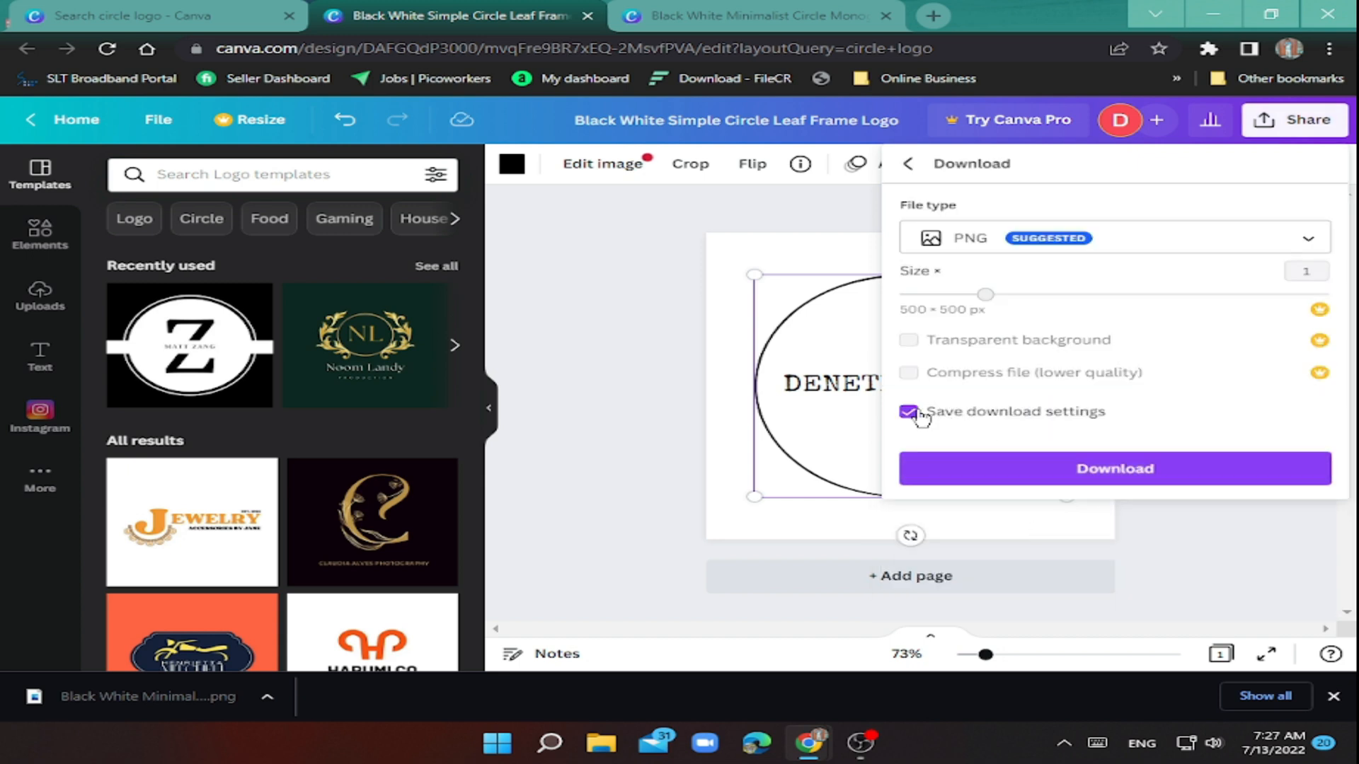
click(1045, 471)
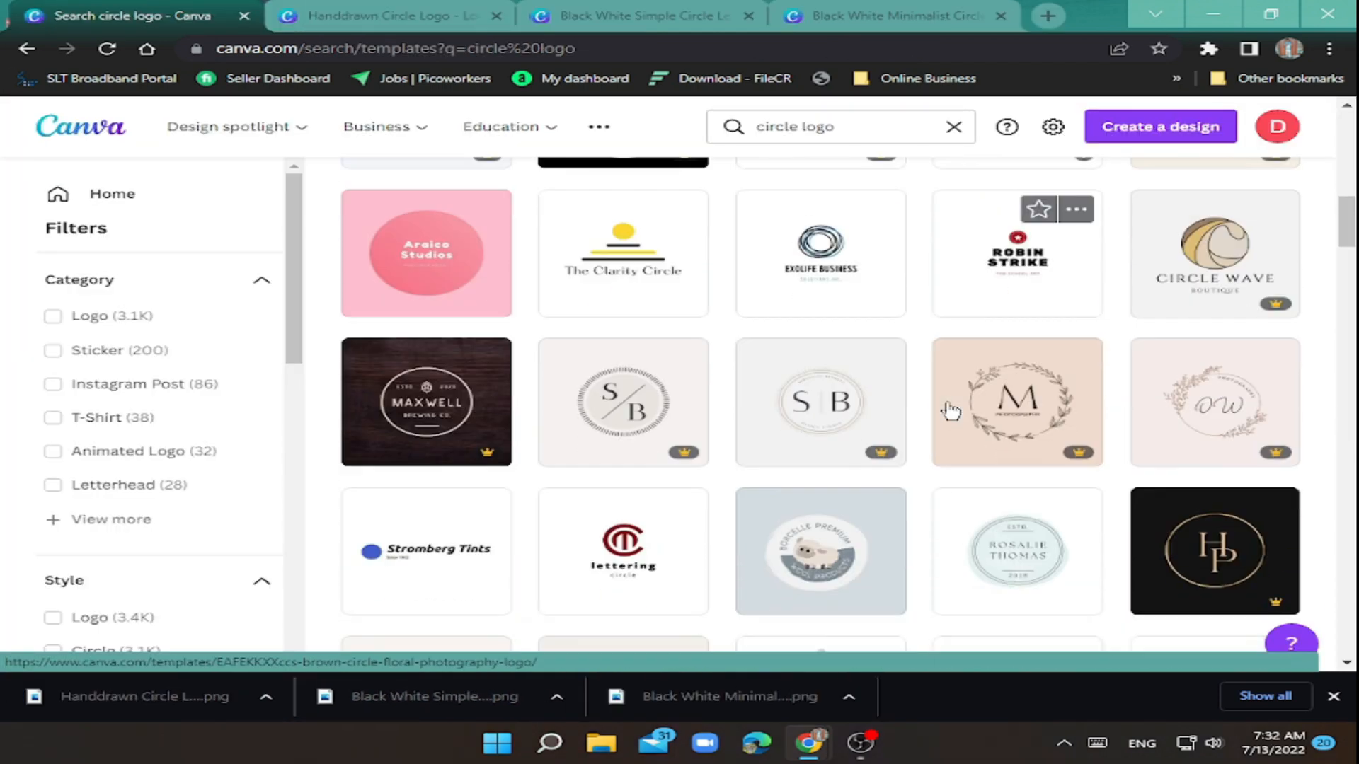
Step: Browse further down the circle logo template results for other designs
scroll(950, 410, down, 4)
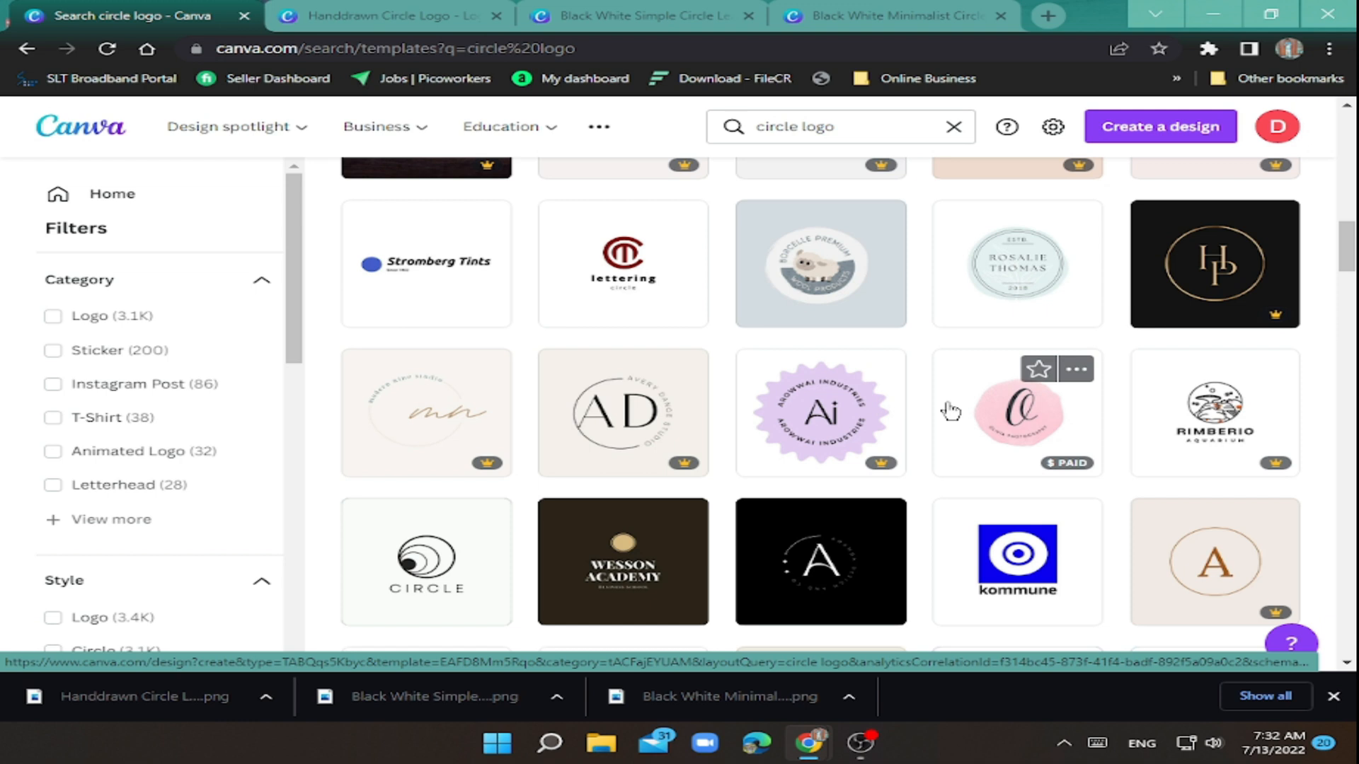
scroll(949, 411, down, 2)
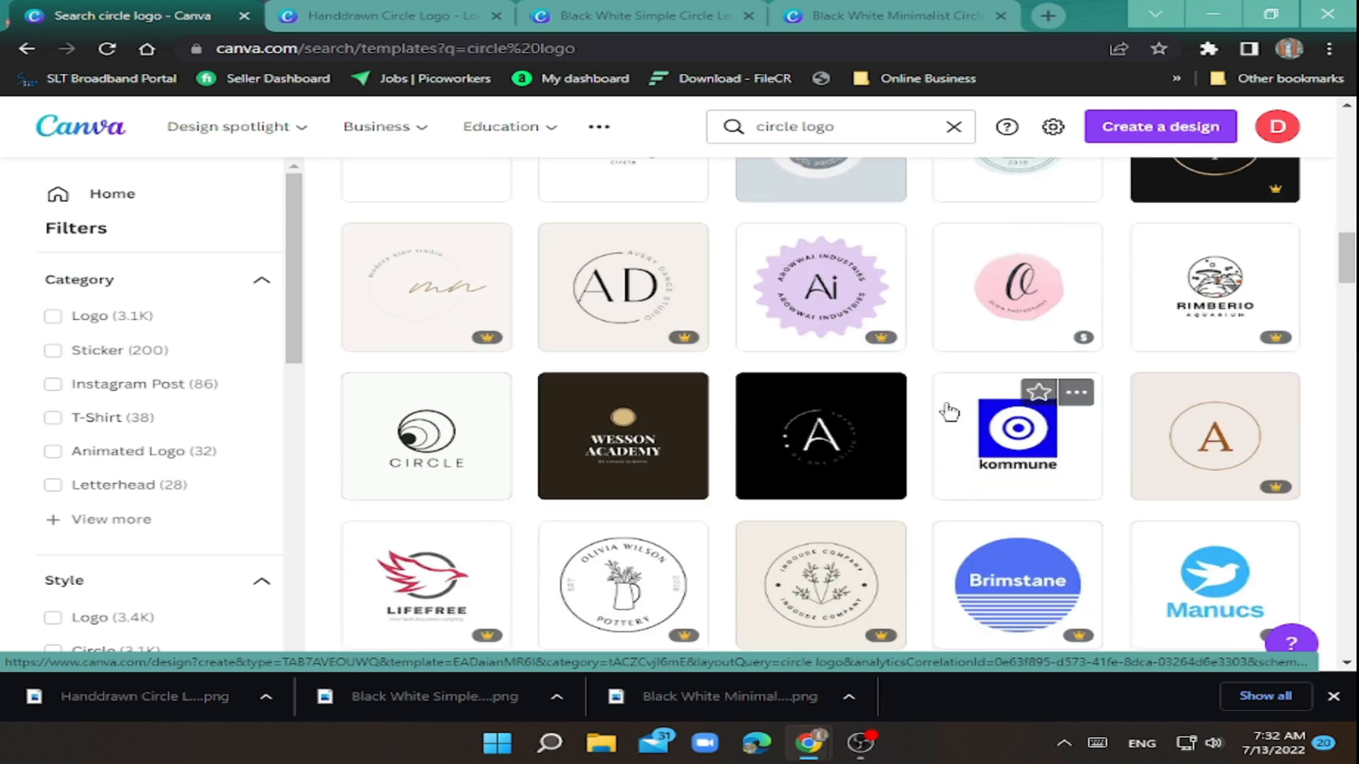